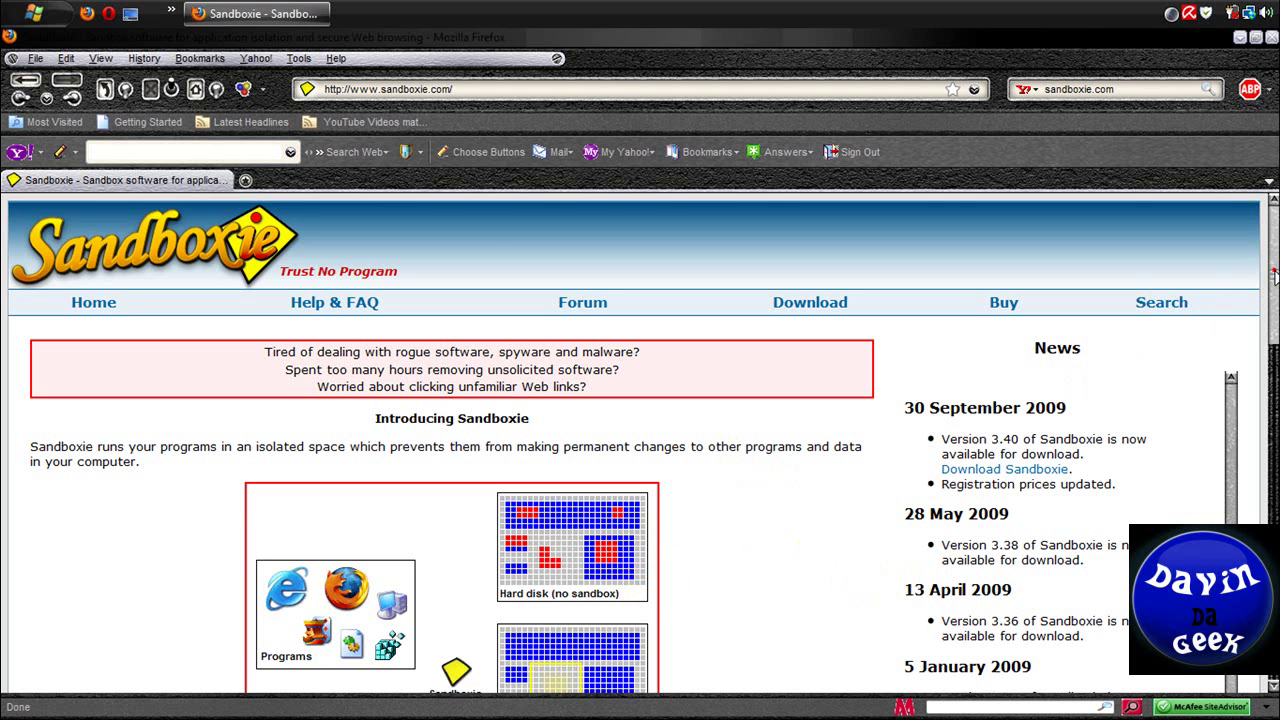
- Look over the Sandboxie introduction on the home page and open the download page for version 3.40 from the news
{"action": "scroll", "coordinate": [1272, 318], "scroll_direction": "down", "scroll_amount": 5}
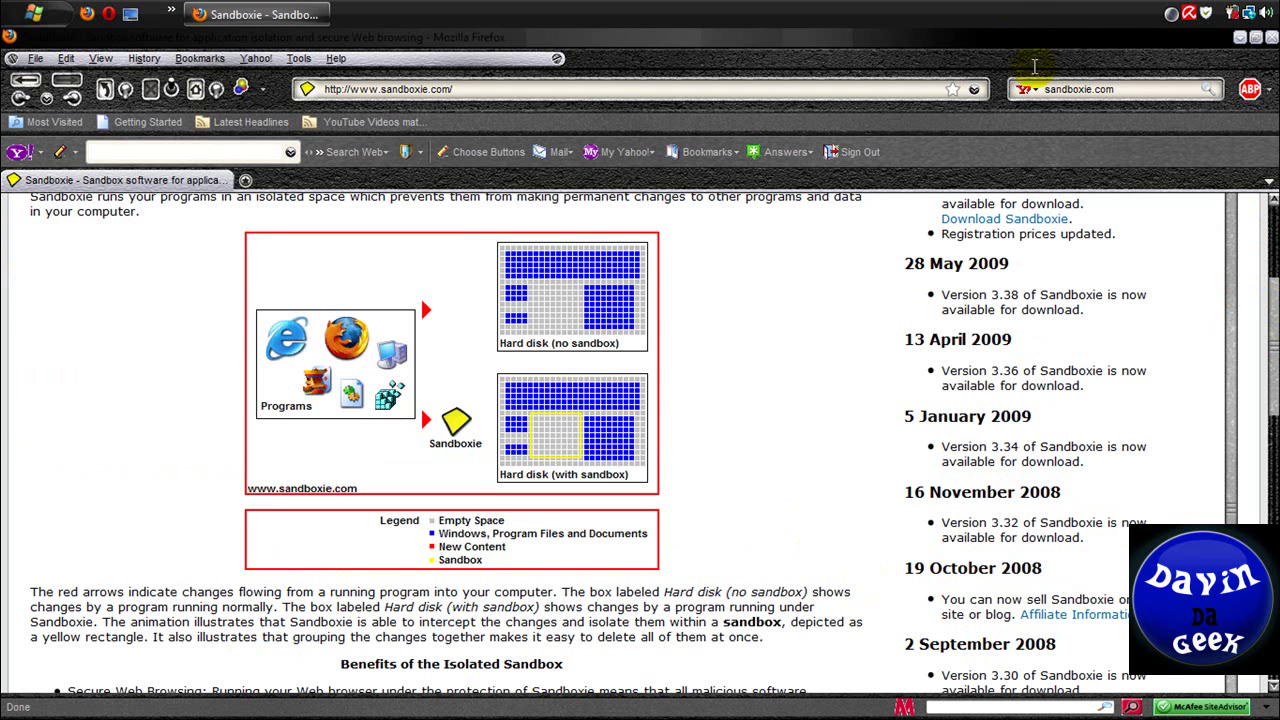
{"action": "scroll", "coordinate": [1274, 318], "scroll_direction": "up", "scroll_amount": 2}
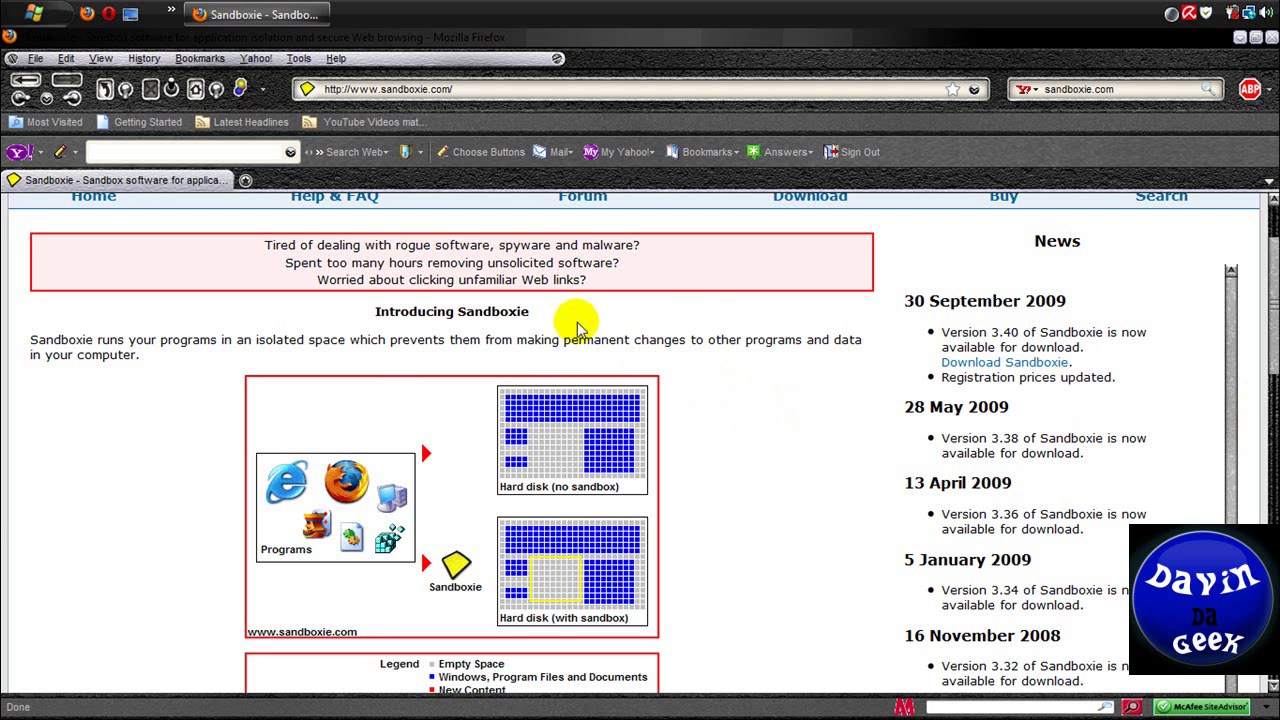
{"action": "scroll", "coordinate": [630, 410], "scroll_direction": "up", "scroll_amount": 2}
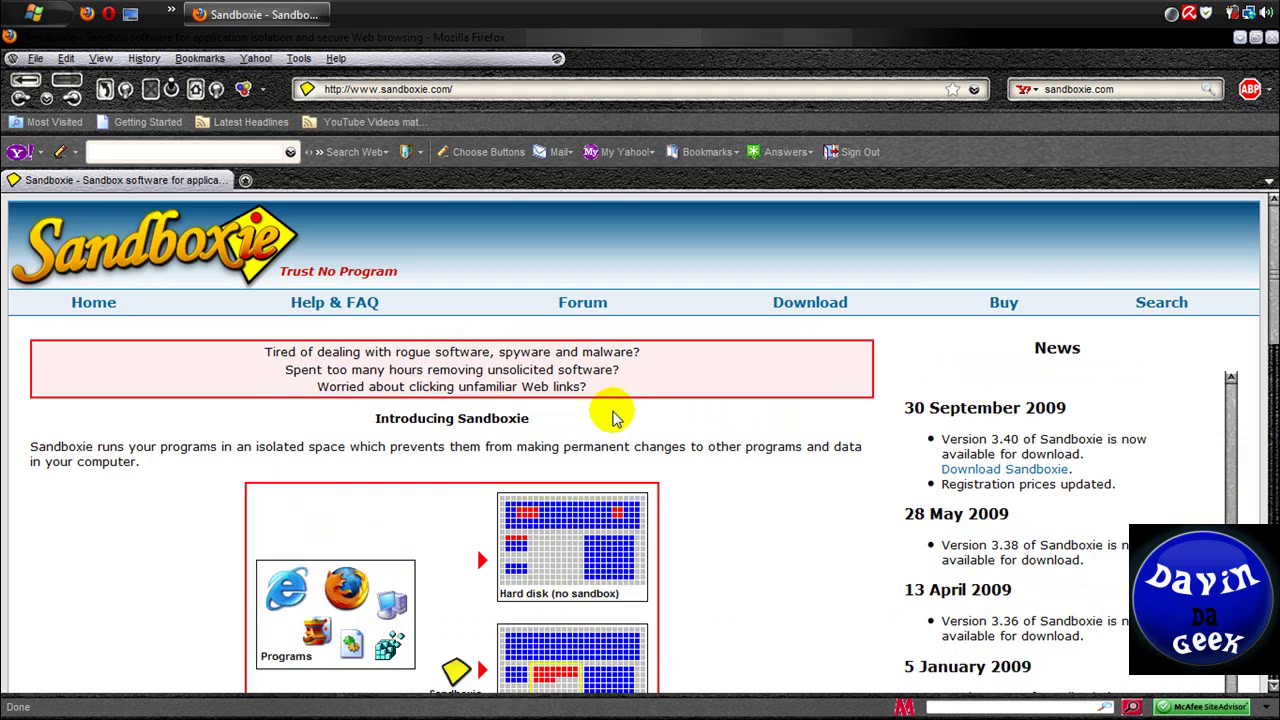
{"action": "scroll", "coordinate": [610, 417], "scroll_direction": "down", "scroll_amount": 1}
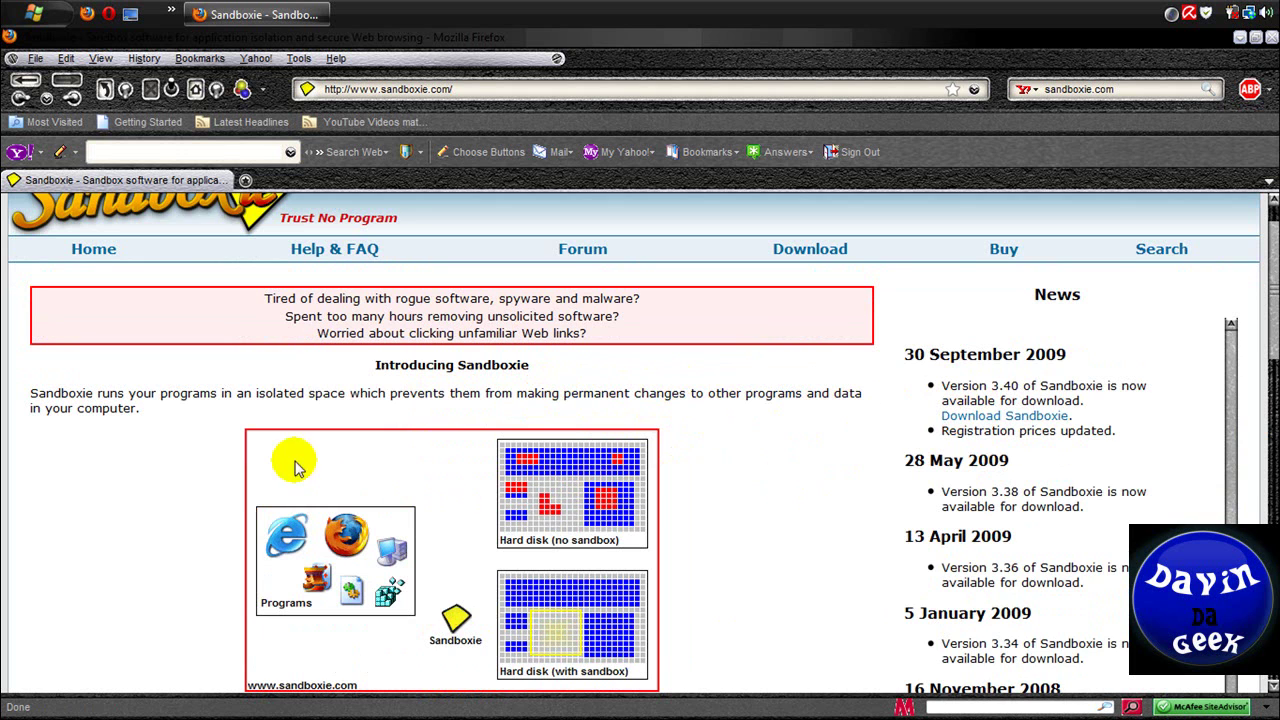
{"action": "scroll", "coordinate": [706, 451], "scroll_direction": "down", "scroll_amount": 1}
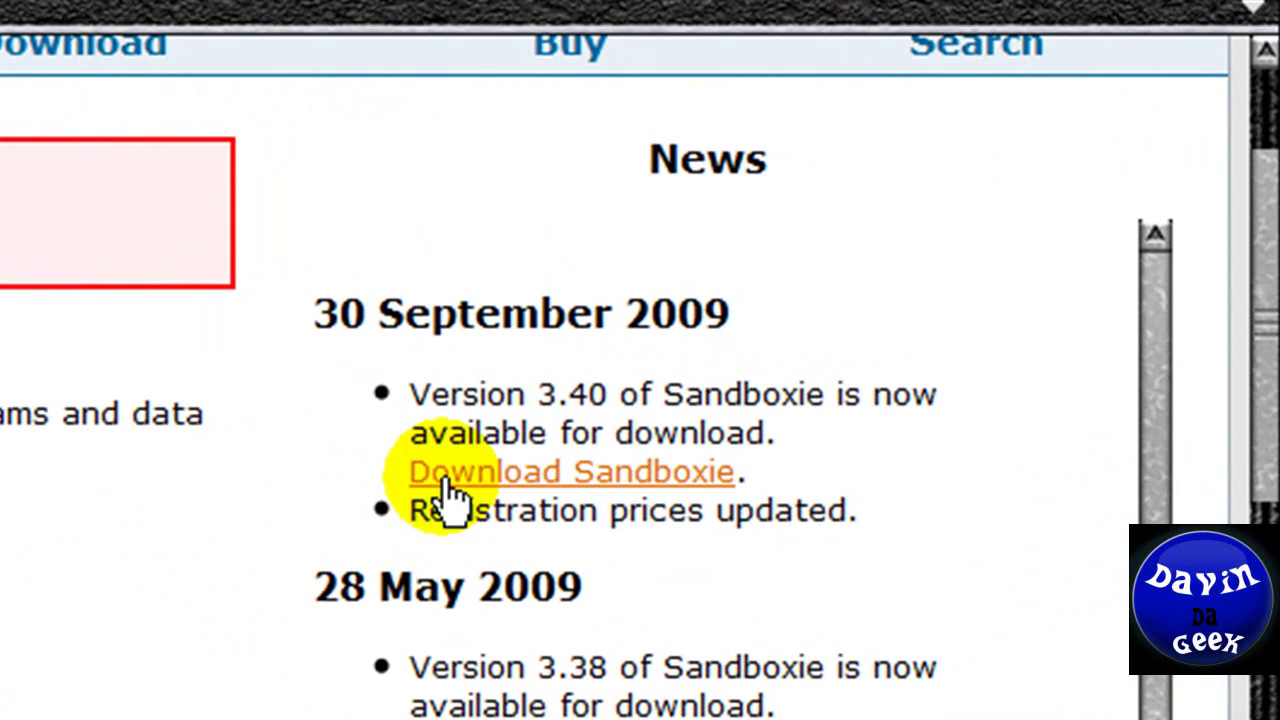
{"action": "left_click", "coordinate": [452, 490]}
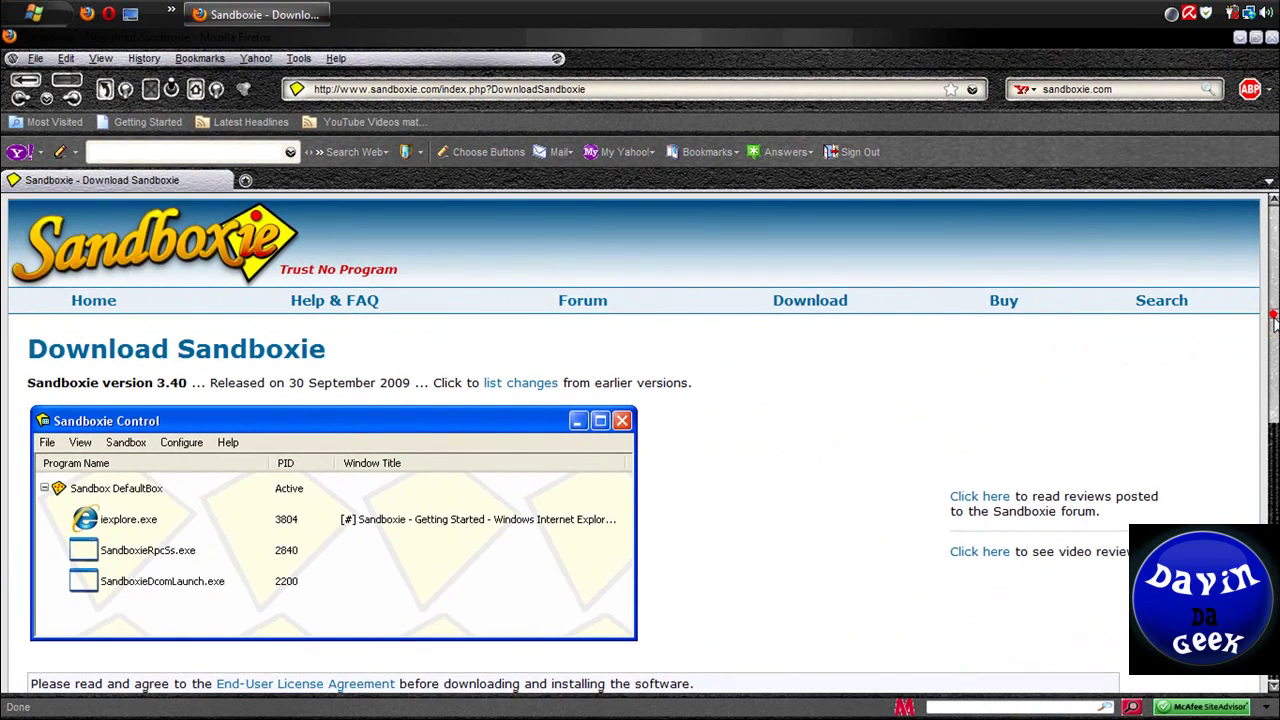
- Download SandboxieInstall.exe from Sandboxie.com to the Desktop and close the download manager window
{"action": "left_click_drag", "start_coordinate": [1270, 318], "coordinate": [1271, 348]}
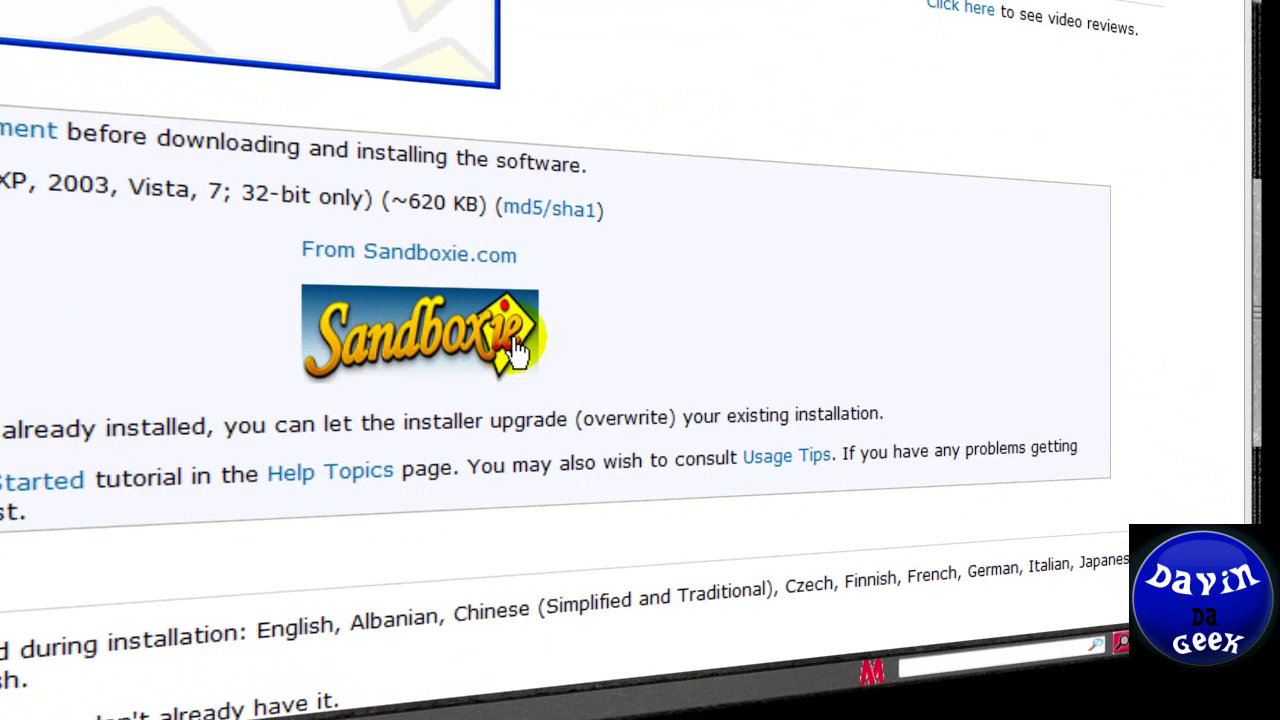
{"action": "left_click", "coordinate": [448, 334]}
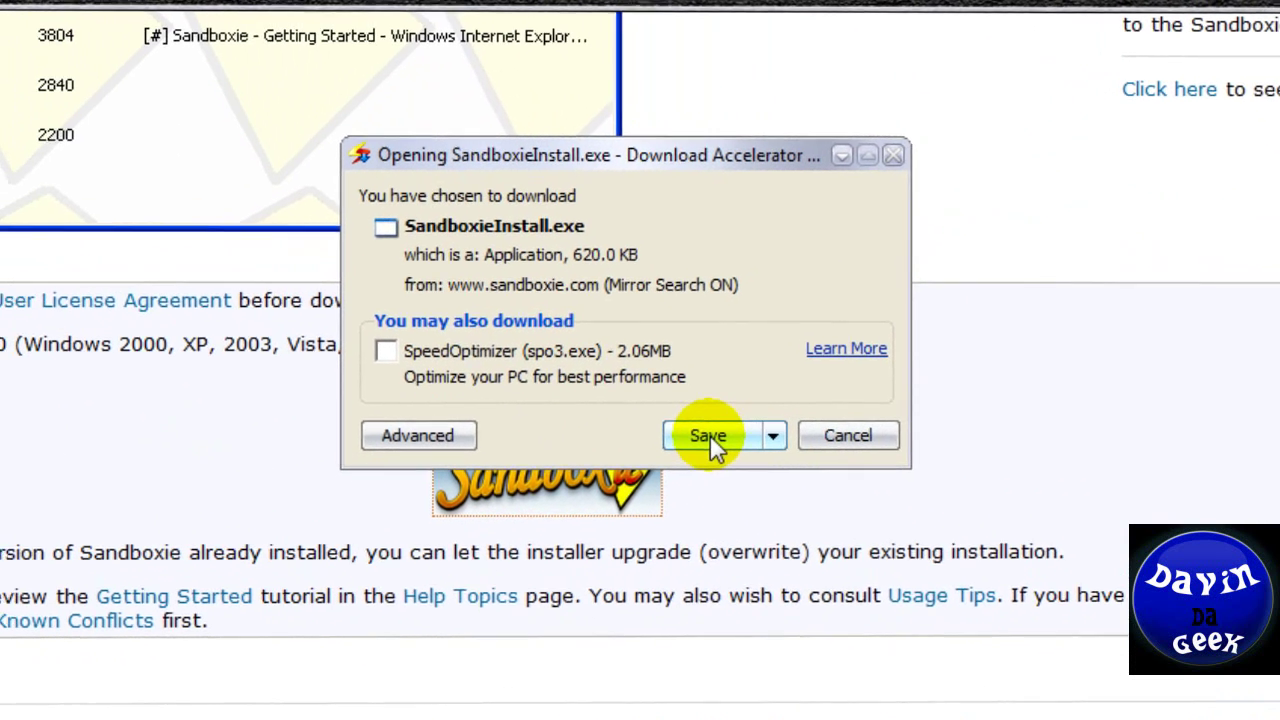
{"action": "left_click", "coordinate": [709, 437]}
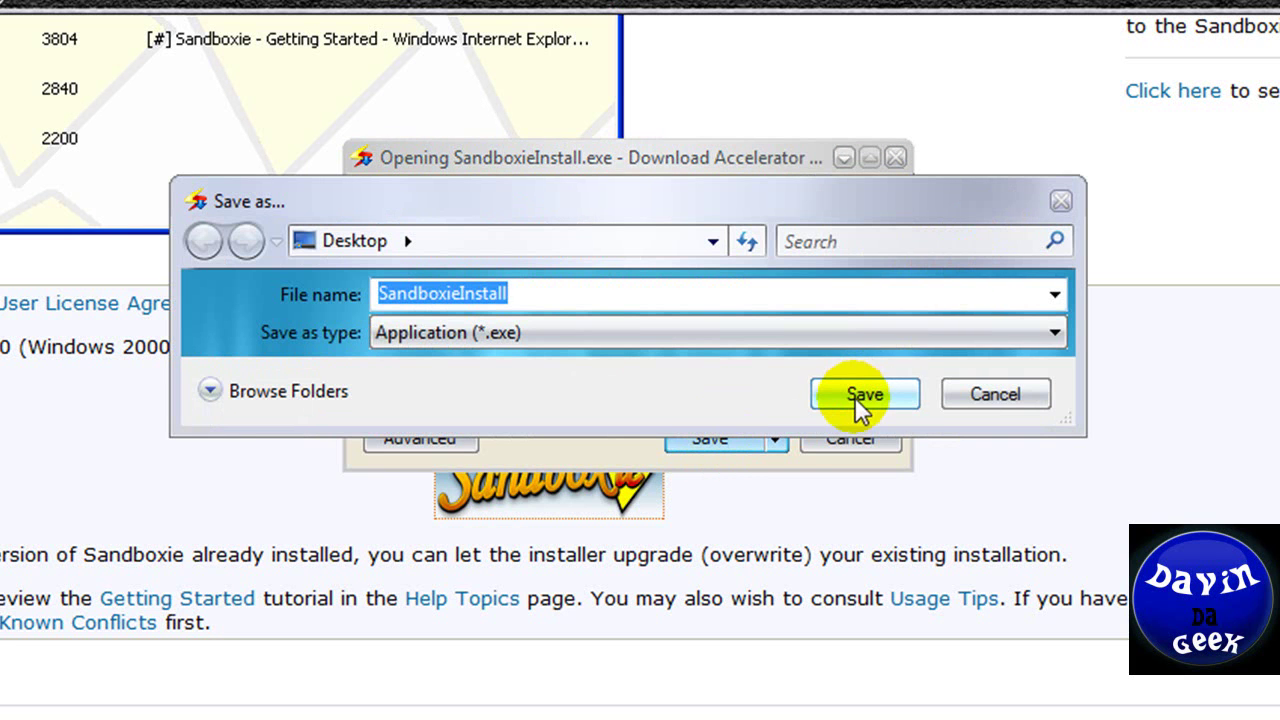
{"action": "left_click", "coordinate": [854, 395]}
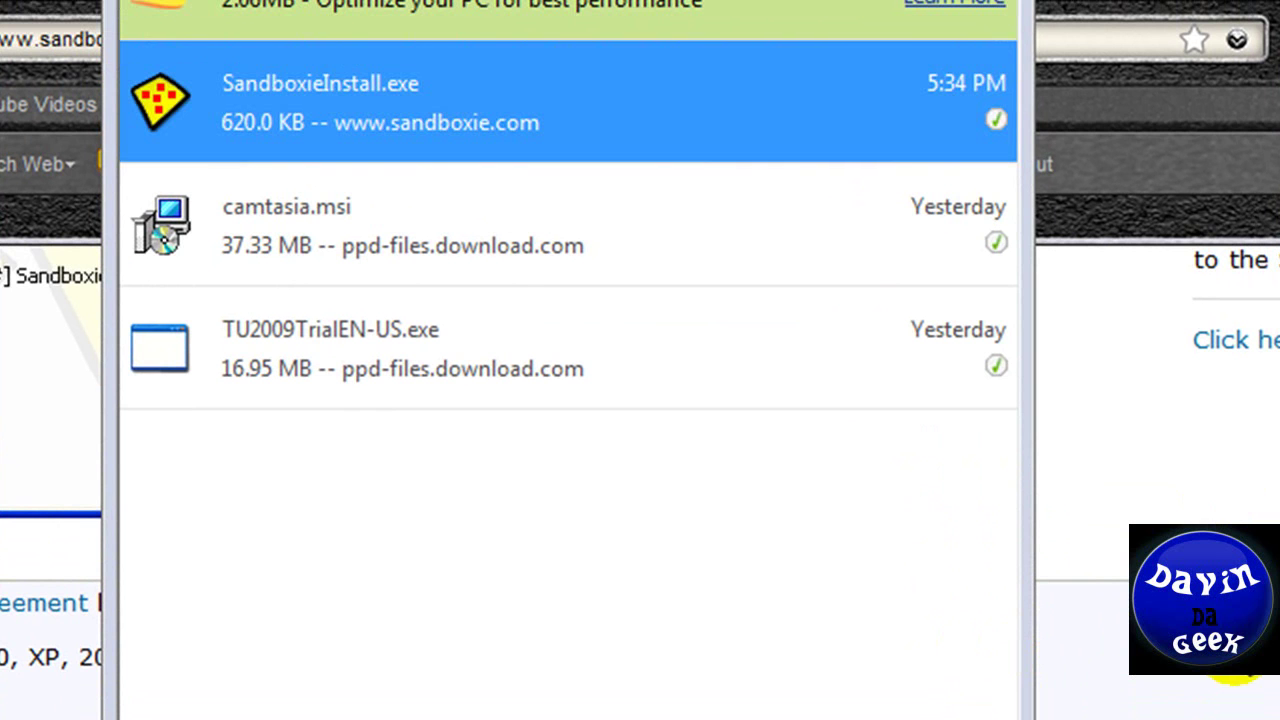
{"action": "key", "text": "alt+space"}
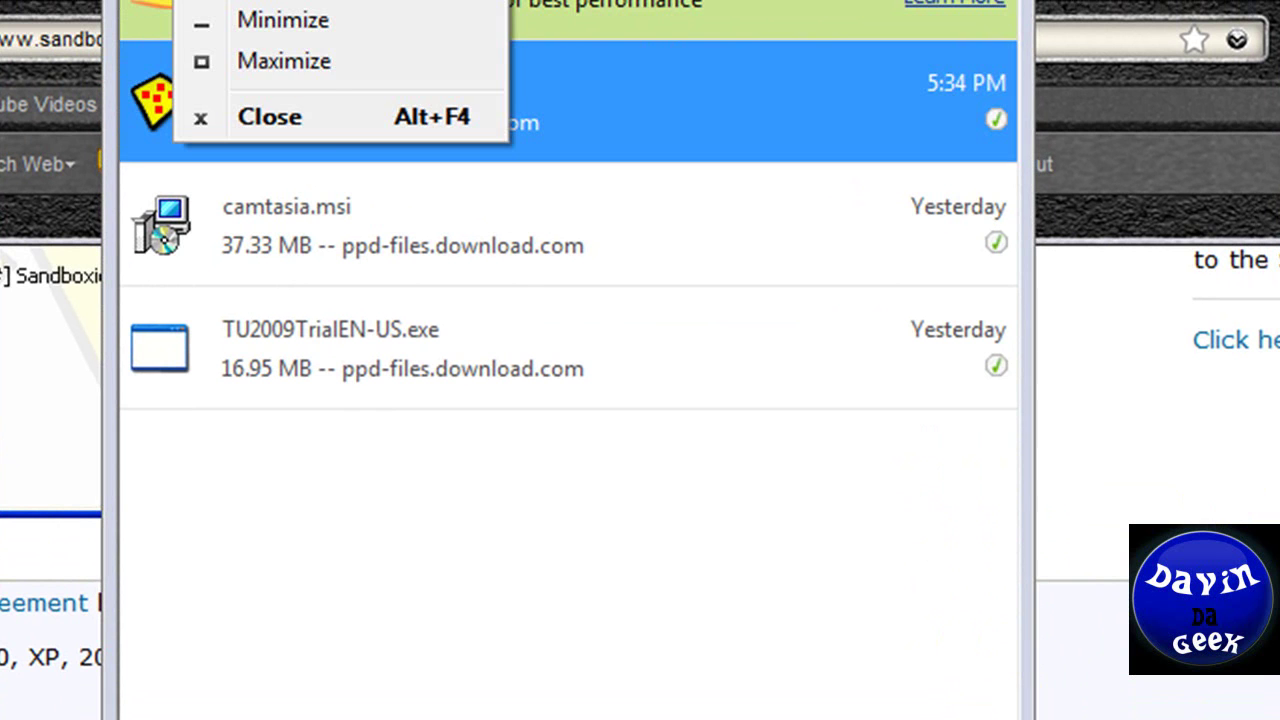
{"action": "left_click", "coordinate": [322, 113]}
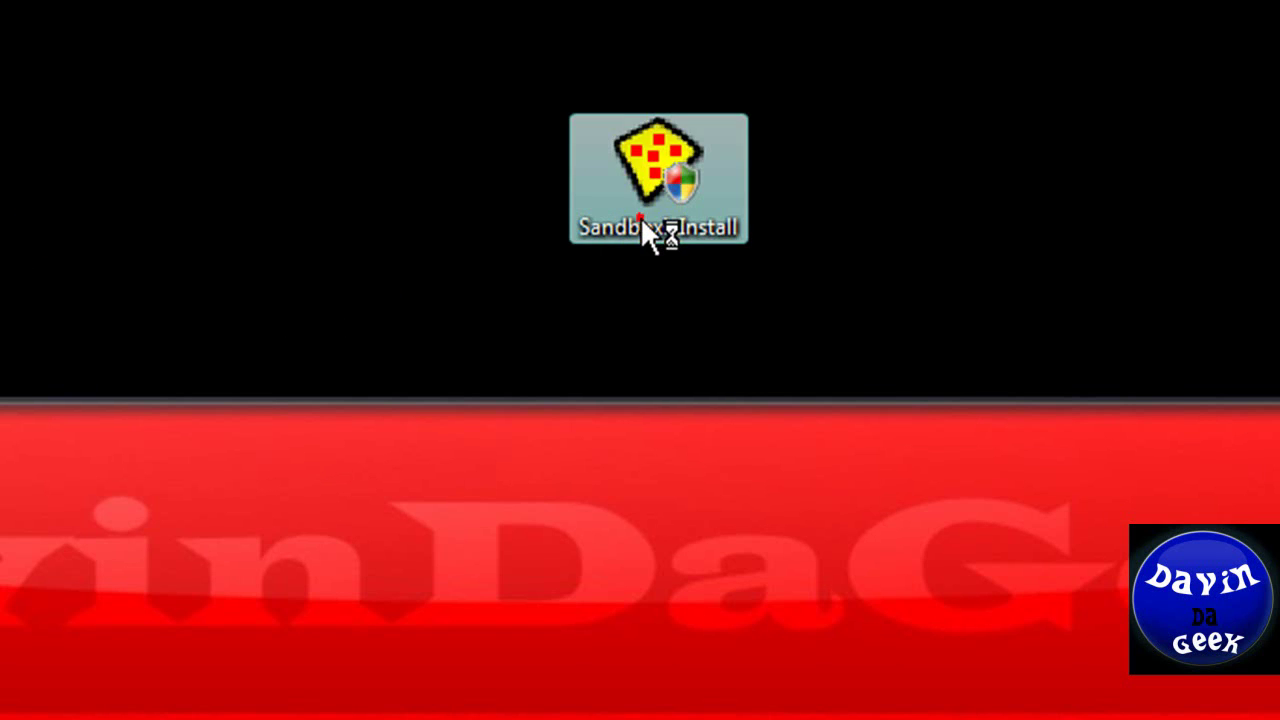
- Launch the SandboxieInstall program on the desktop and accept English as the setup language
{"action": "left_click", "coordinate": [640, 216]}
{"action": "key", "text": "Escape"}
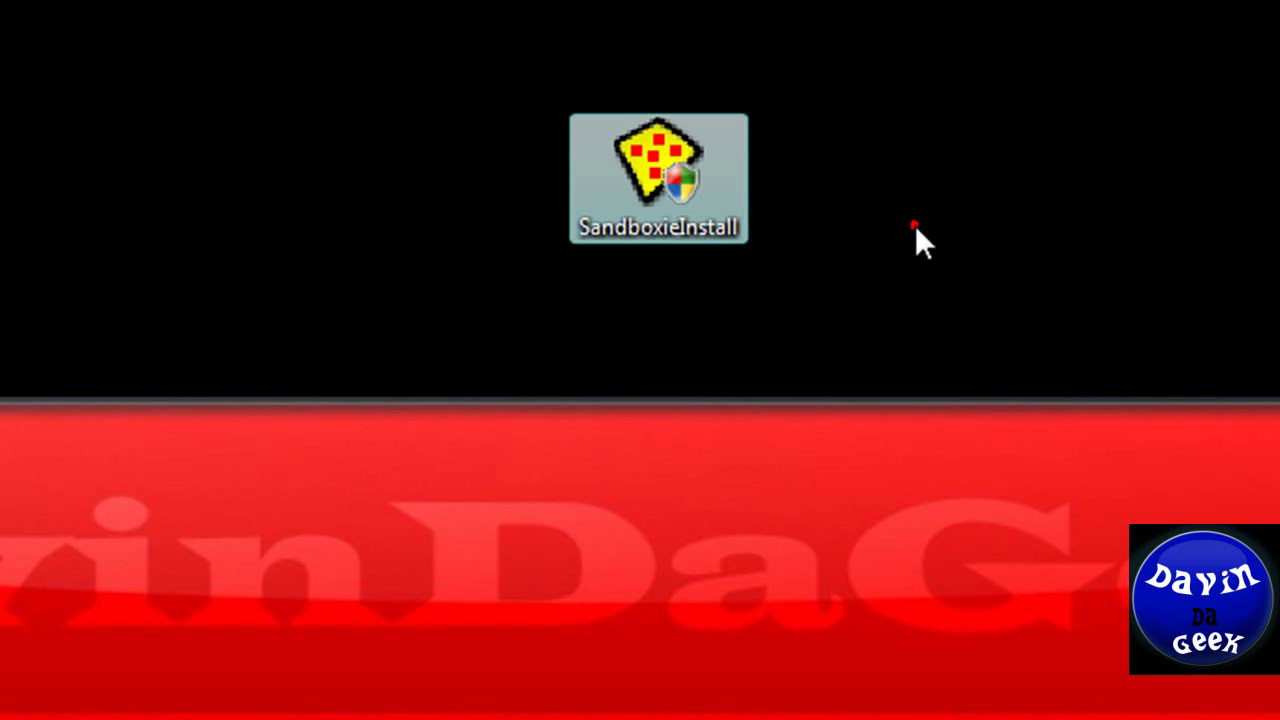
{"action": "double_click", "coordinate": [655, 144]}
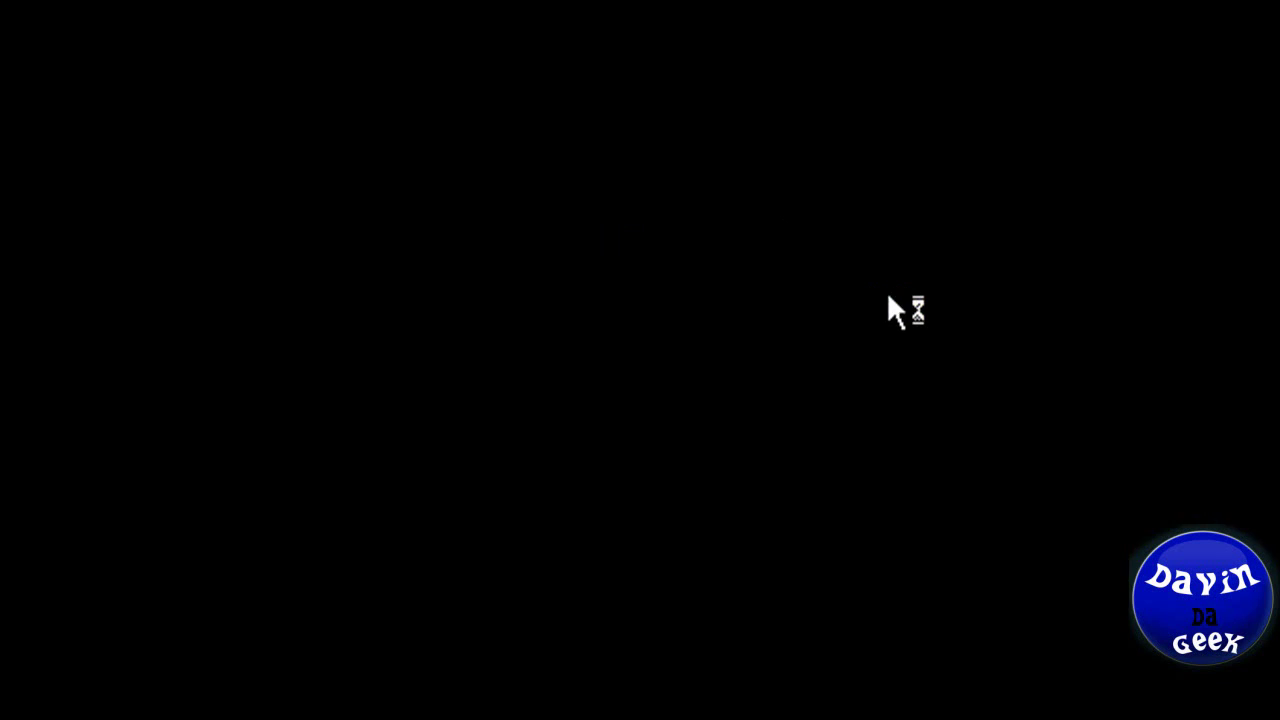
{"action": "left_click", "coordinate": [652, 556]}
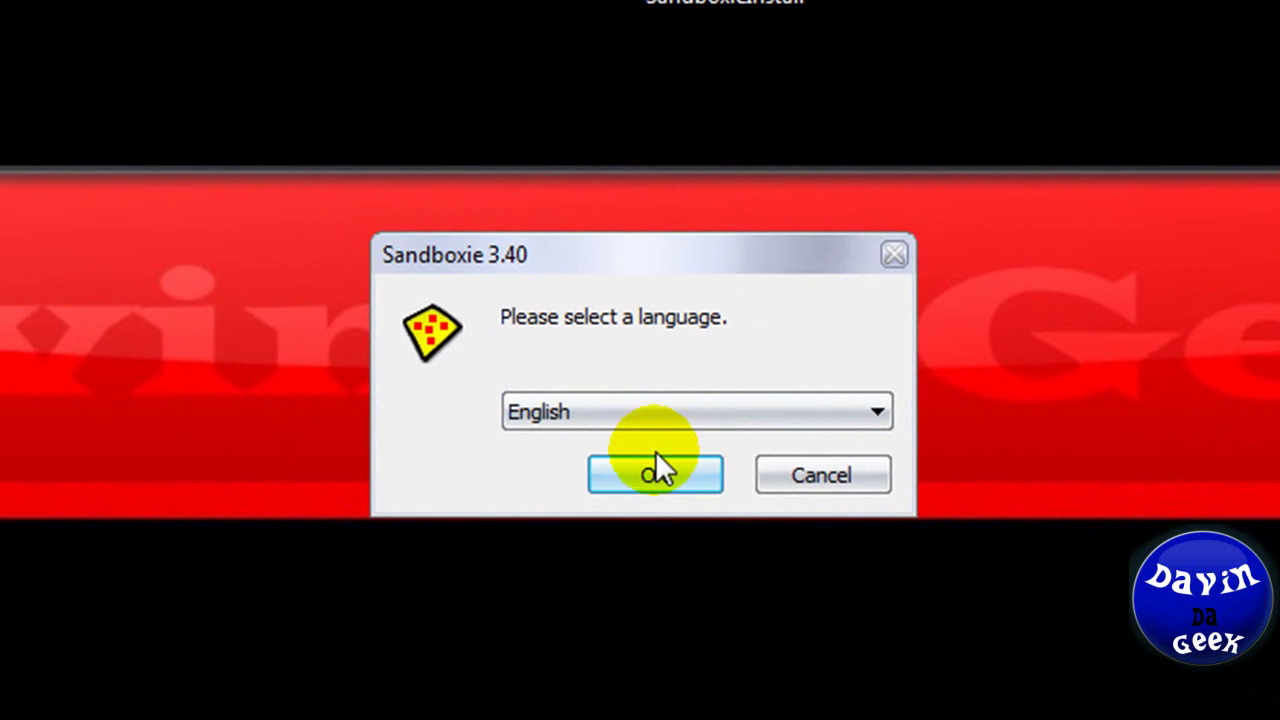
{"action": "left_click", "coordinate": [790, 408]}
{"action": "left_click", "coordinate": [790, 408]}
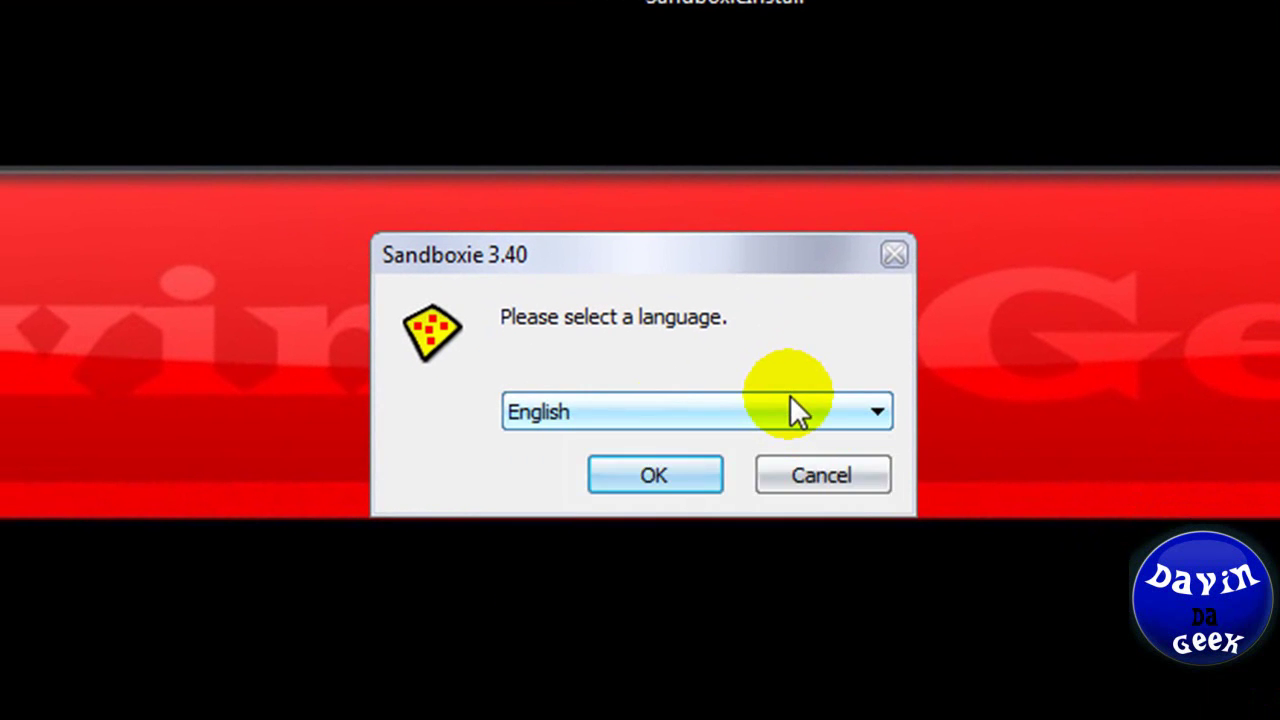
{"action": "left_click", "coordinate": [700, 468]}
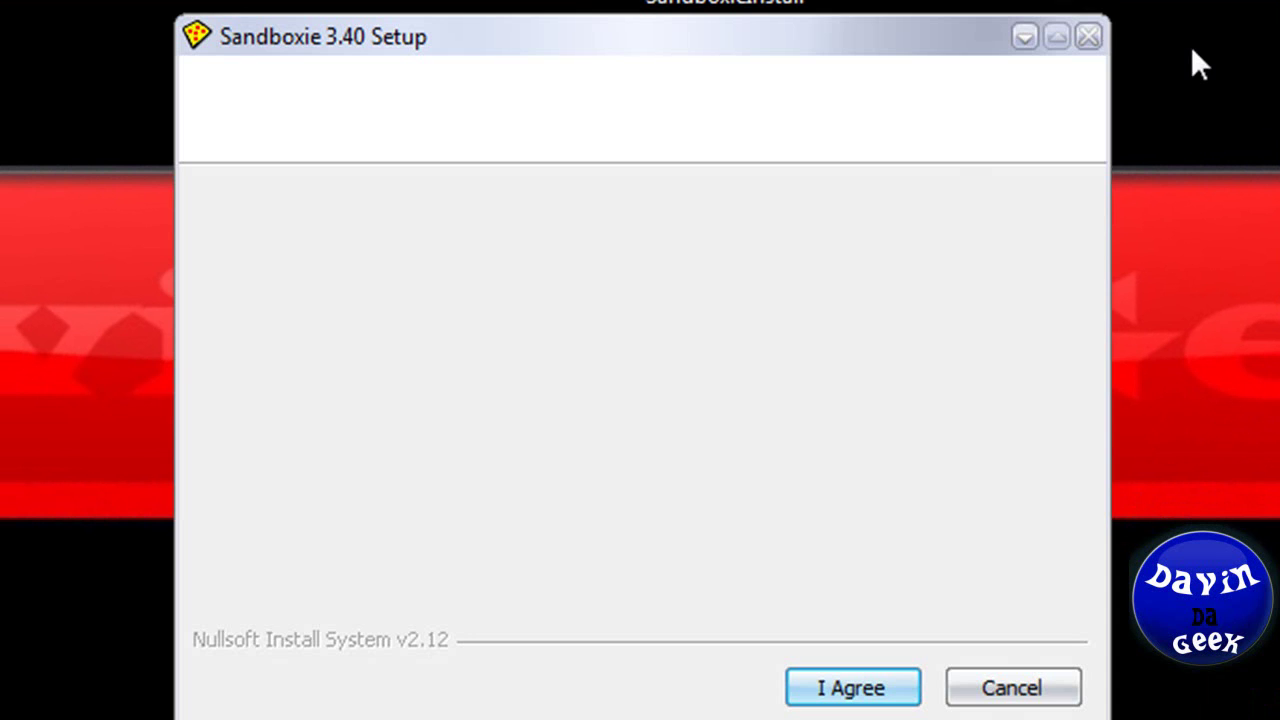
- Accept the licence agreement and install Sandboxie 3.40 with its system-level driver in C:\Program Files\Sandboxie
{"action": "left_click", "coordinate": [894, 688]}
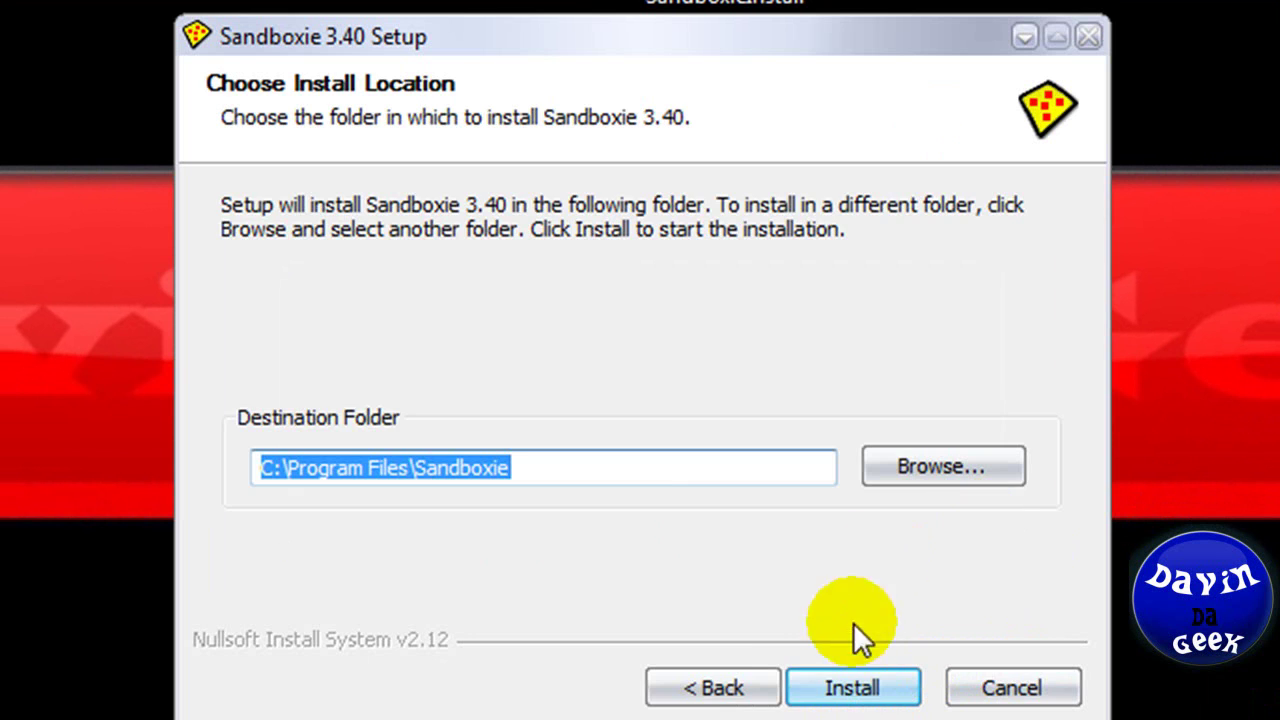
{"action": "left_click", "coordinate": [852, 687]}
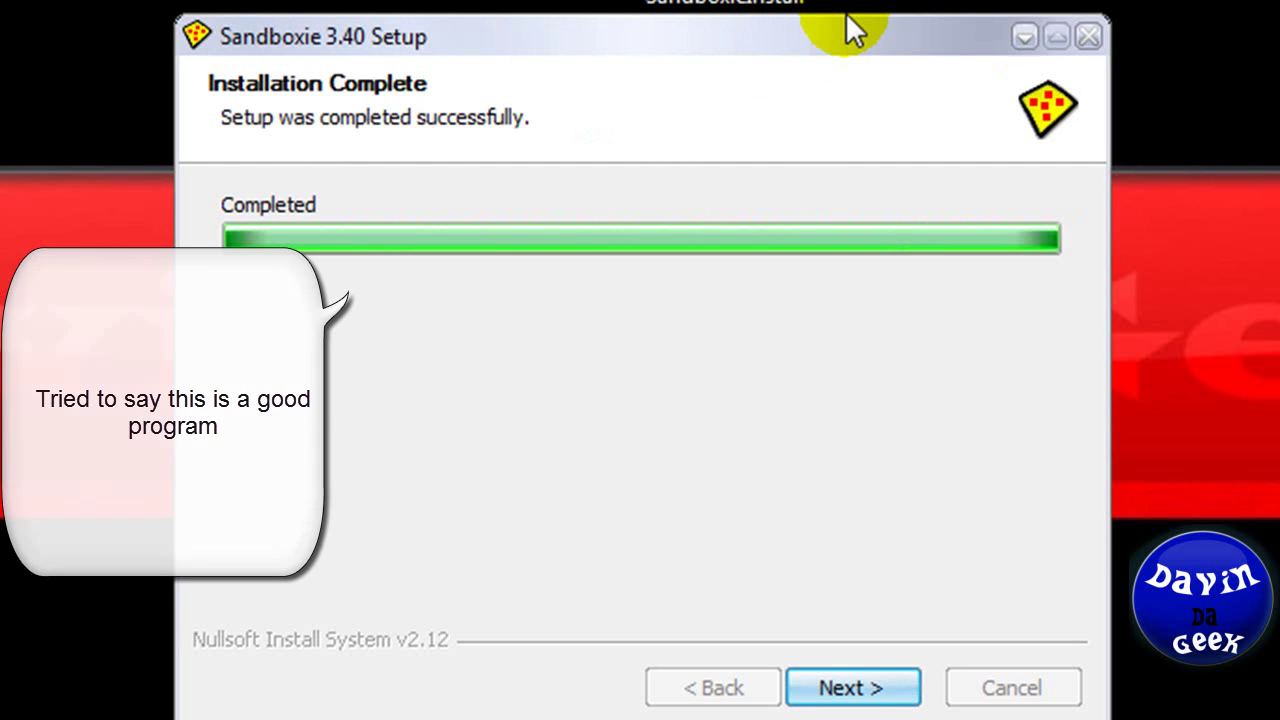
{"action": "left_click", "coordinate": [831, 688]}
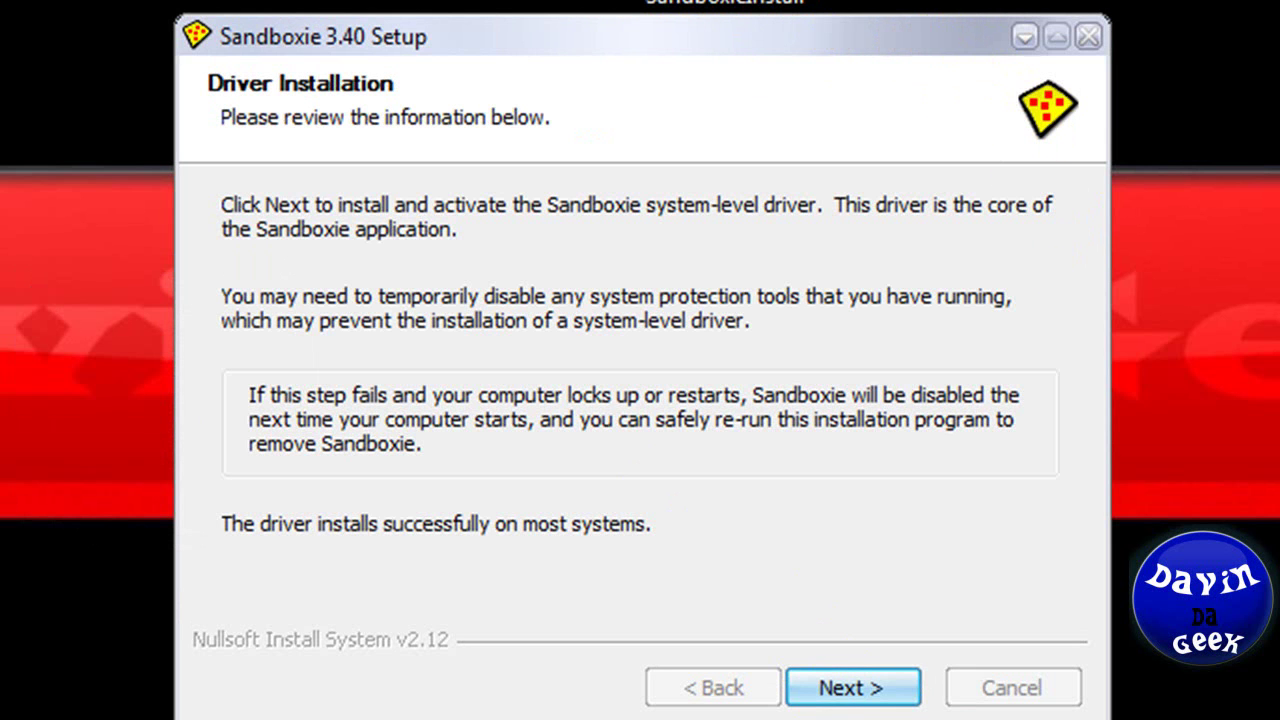
{"action": "left_click", "coordinate": [911, 695]}
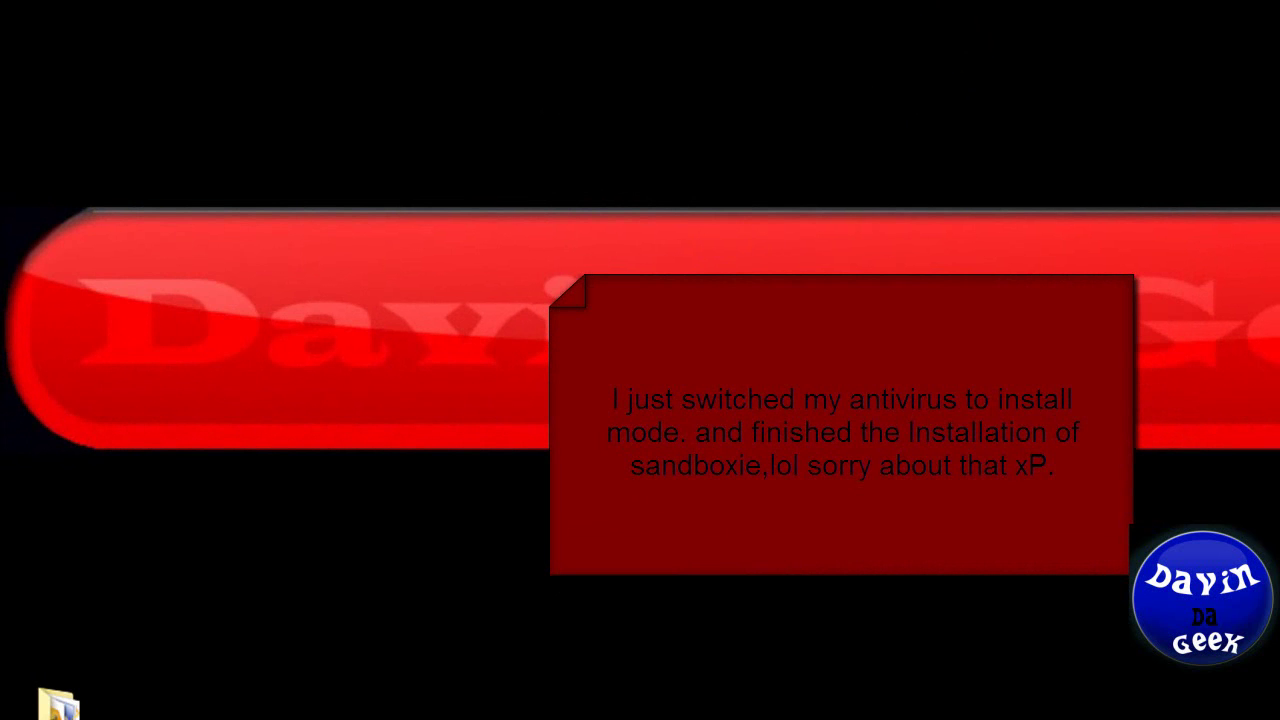
- Move the "Run Web browser sandboxed" shortcut from the Sandboxie program folder to the middle of the desktop
{"action": "key", "text": "super"}
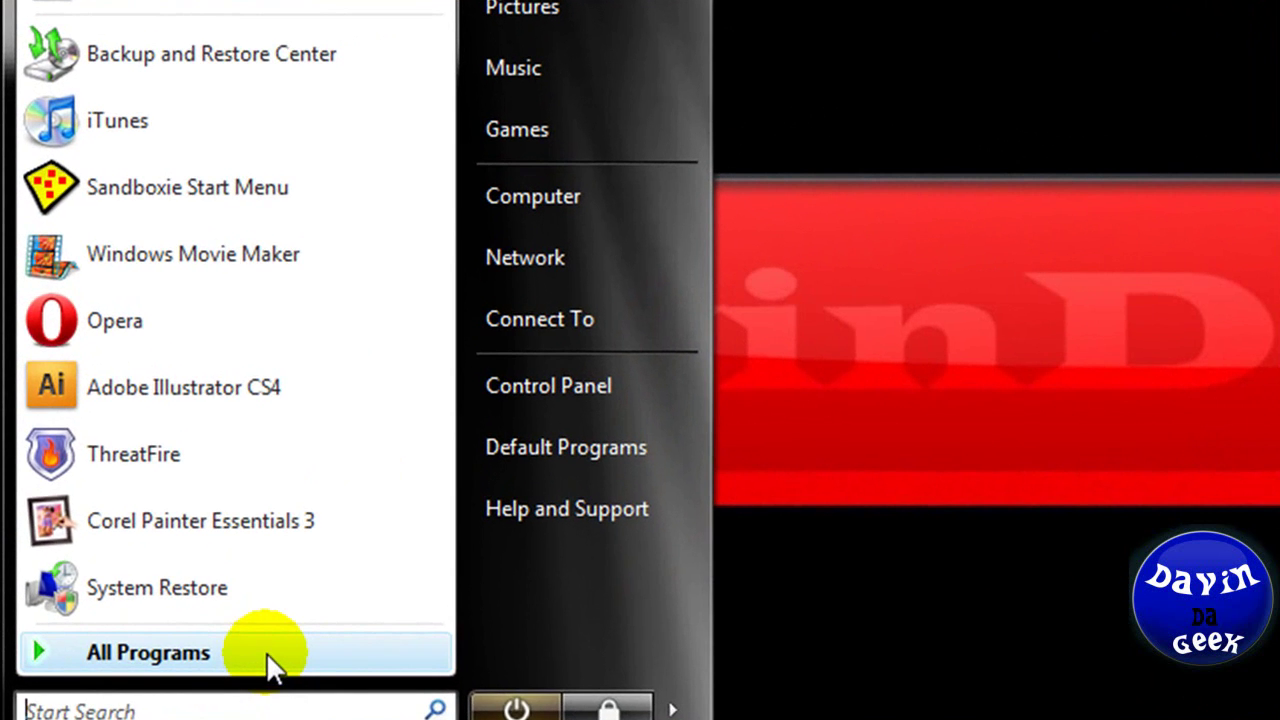
{"action": "left_click", "coordinate": [266, 652]}
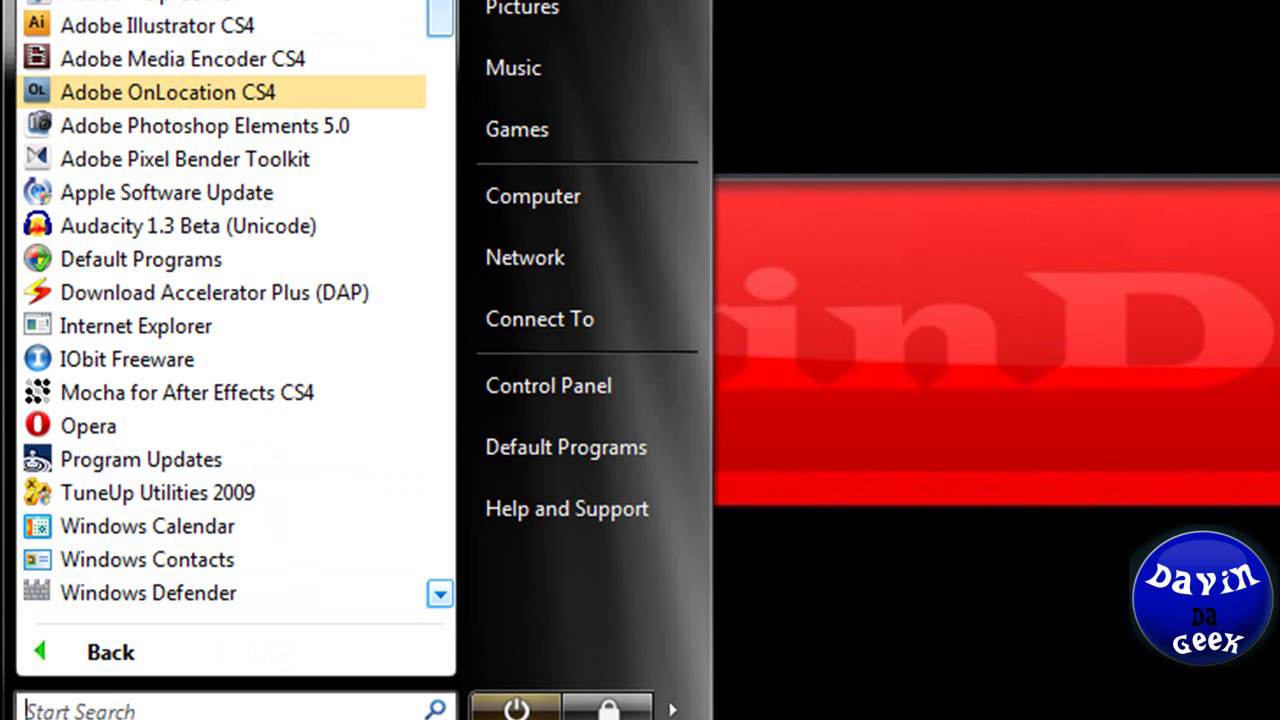
{"action": "scroll", "coordinate": [148, 365], "scroll_direction": "down", "scroll_amount": 5}
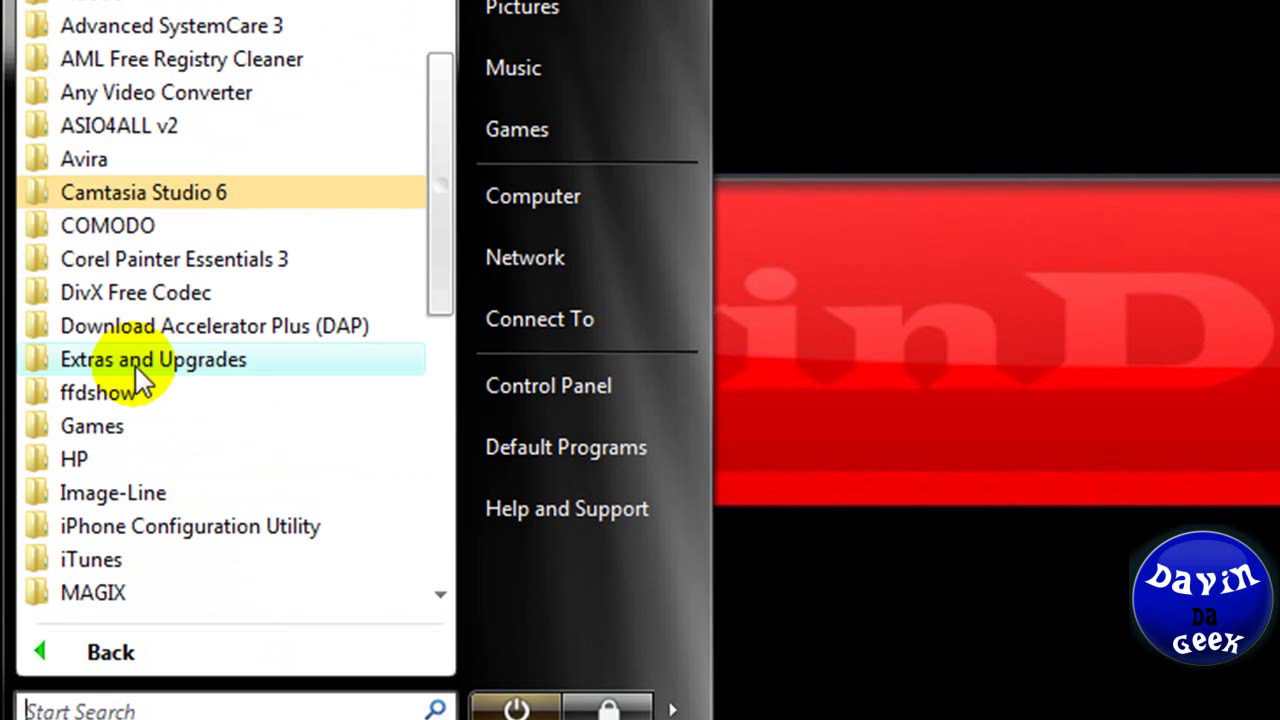
{"action": "scroll", "coordinate": [137, 366], "scroll_direction": "down", "scroll_amount": 6}
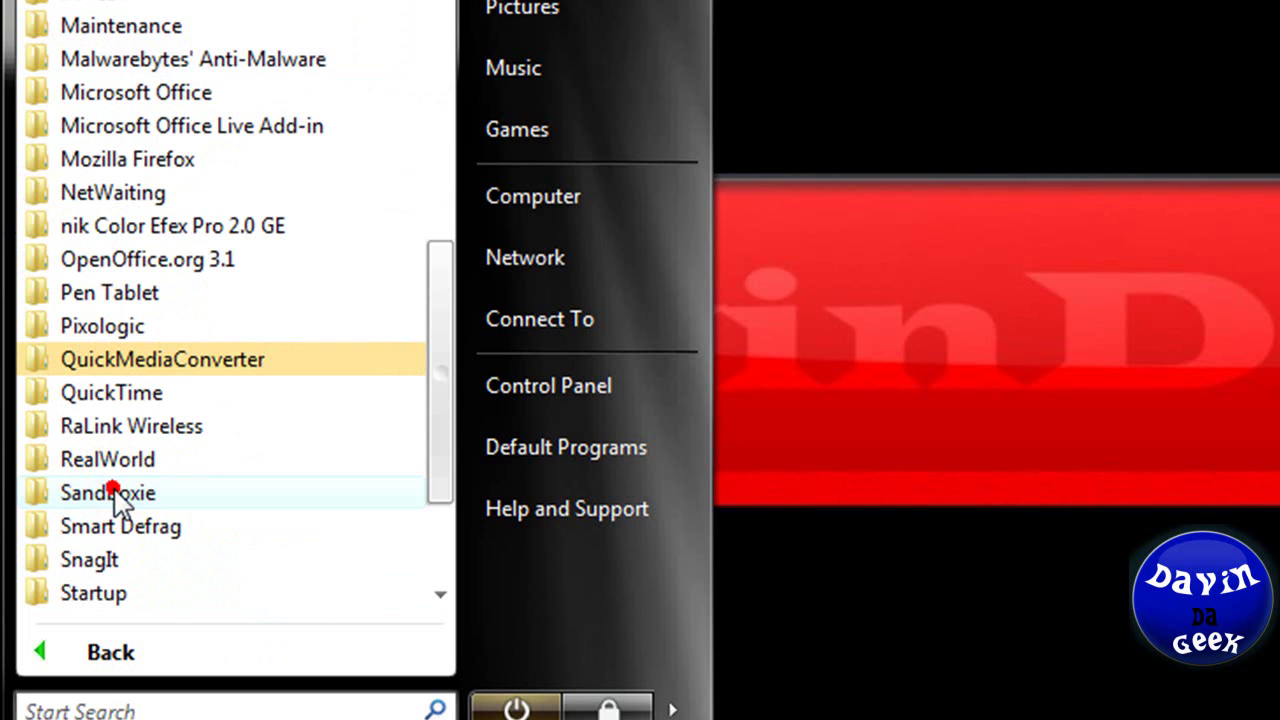
{"action": "left_click", "coordinate": [114, 490]}
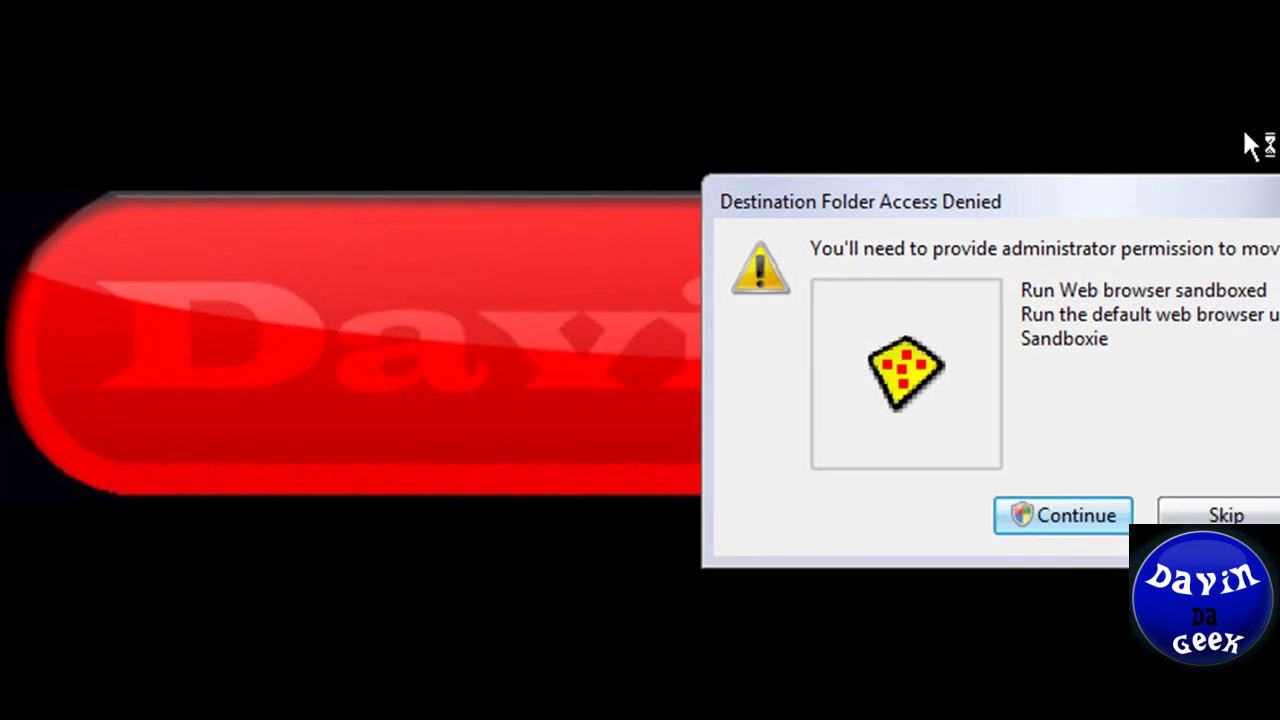
{"action": "left_click", "coordinate": [619, 458]}
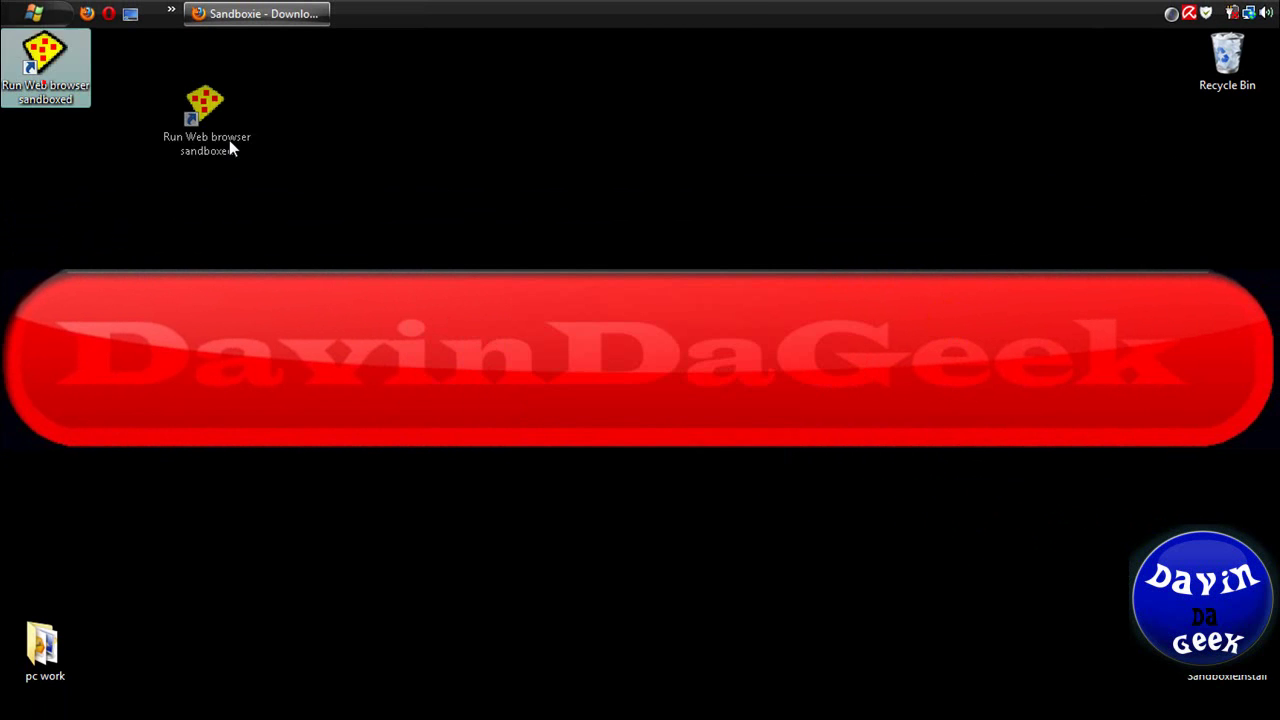
{"action": "left_click_drag", "start_coordinate": [229, 148], "coordinate": [690, 380]}
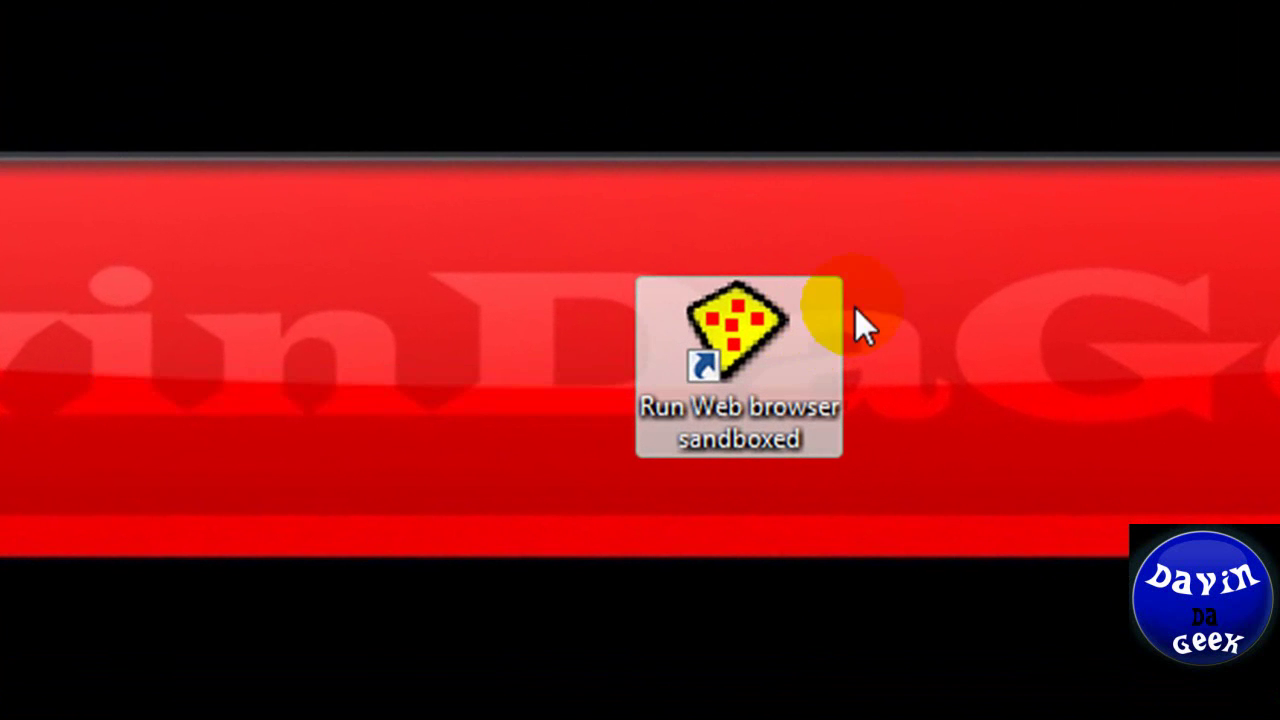
- Launch the web browser sandboxed from its desktop shortcut and dismiss the free-version notice after its waiting period
{"action": "double_click", "coordinate": [740, 330]}
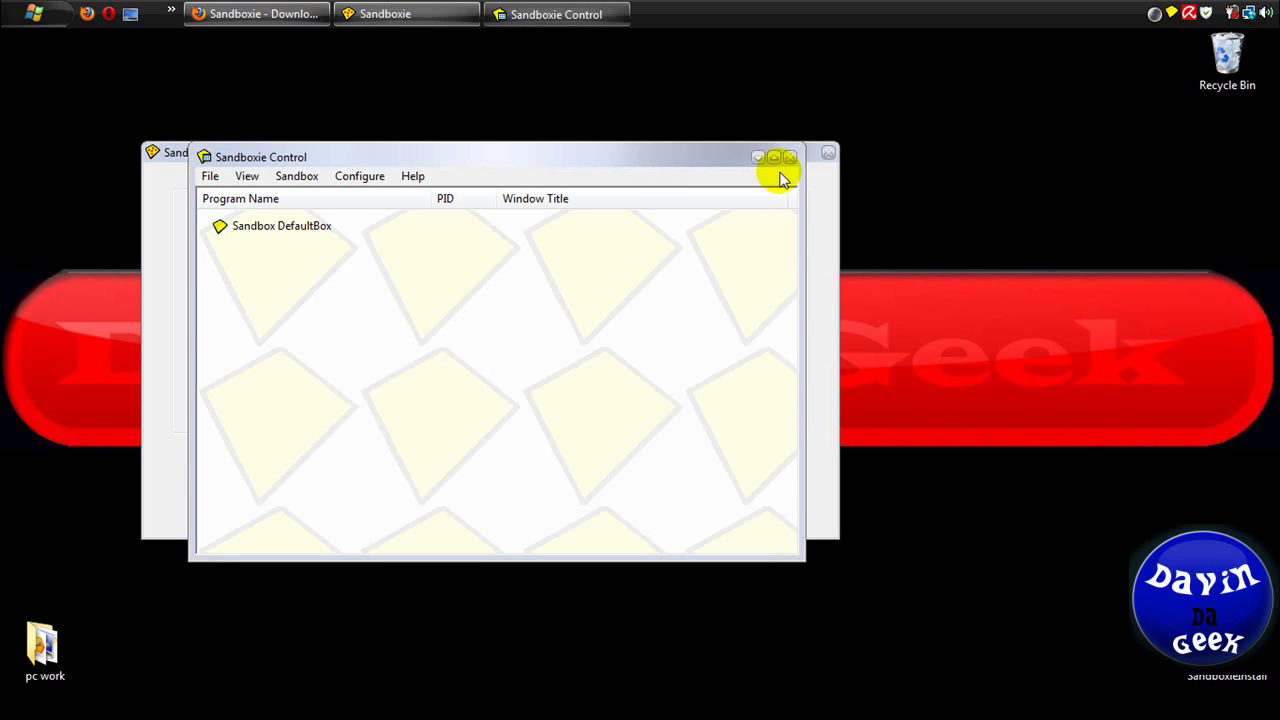
{"action": "left_click", "coordinate": [838, 208]}
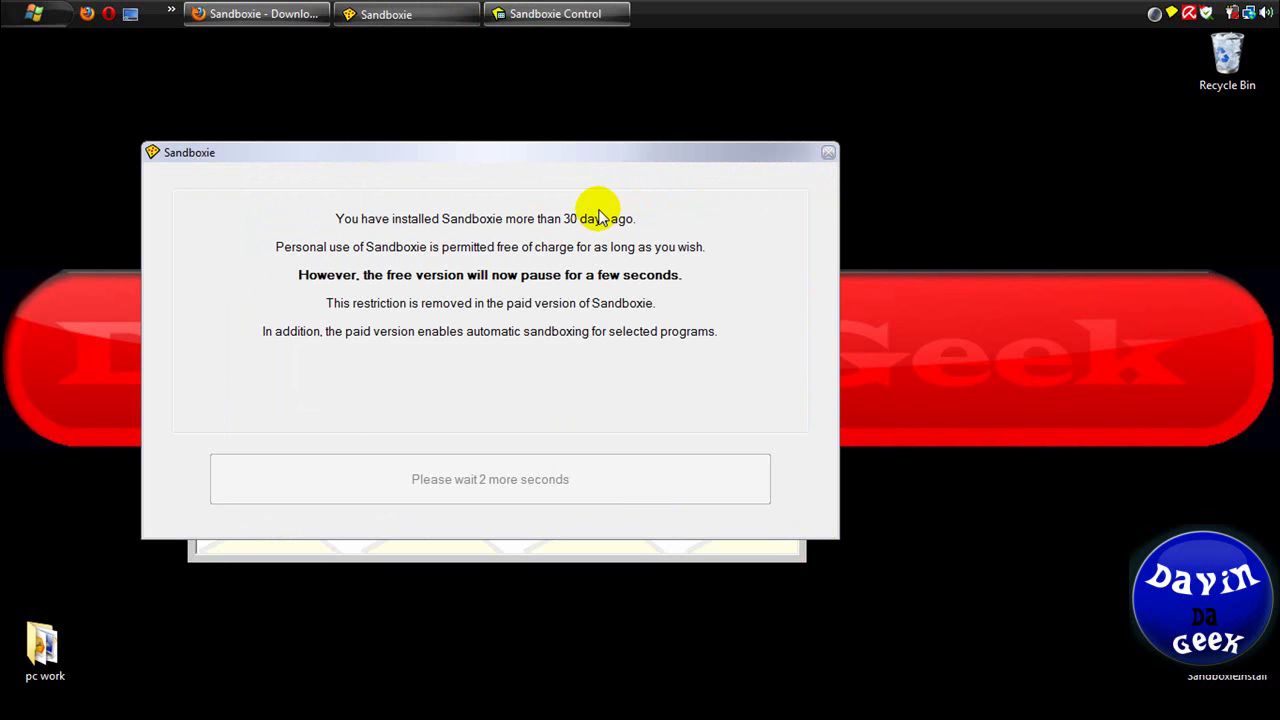
{"action": "mouse_move", "coordinate": [660, 151]}
{"action": "left_mouse_down"}
{"action": "mouse_move", "coordinate": [1094, 110]}
{"action": "mouse_move", "coordinate": [671, 146]}
{"action": "left_mouse_up"}
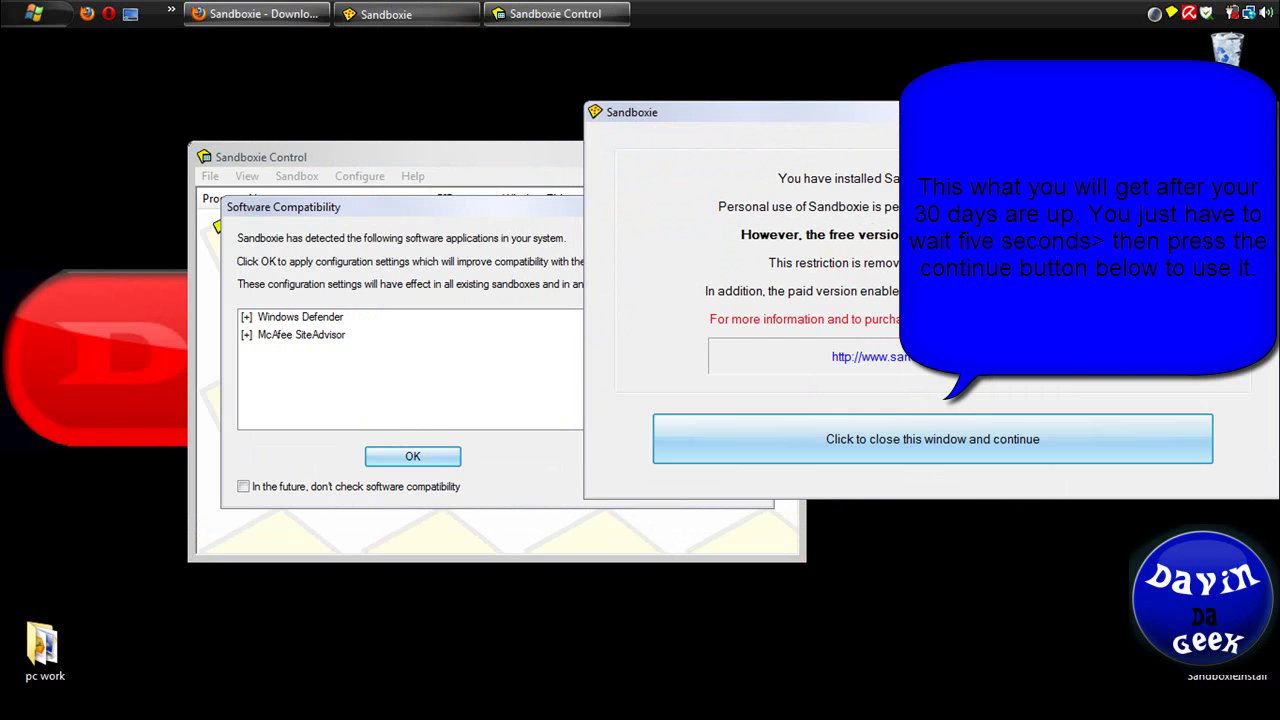
{"action": "left_click", "coordinate": [900, 439]}
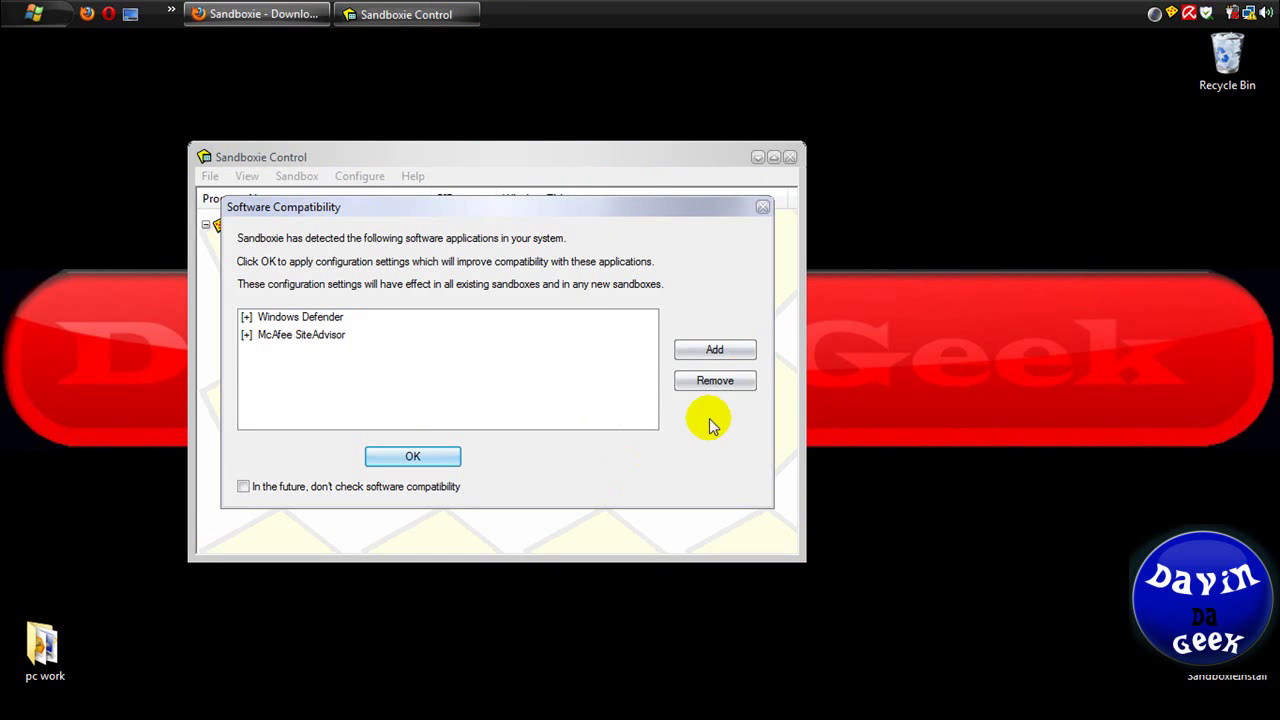
- Apply the compatibility settings for Windows Defender and McAfee SiteAdvisor, allowing the COMODO requests from Start.exe and SbieCtrl.exe
{"action": "left_click", "coordinate": [732, 349]}
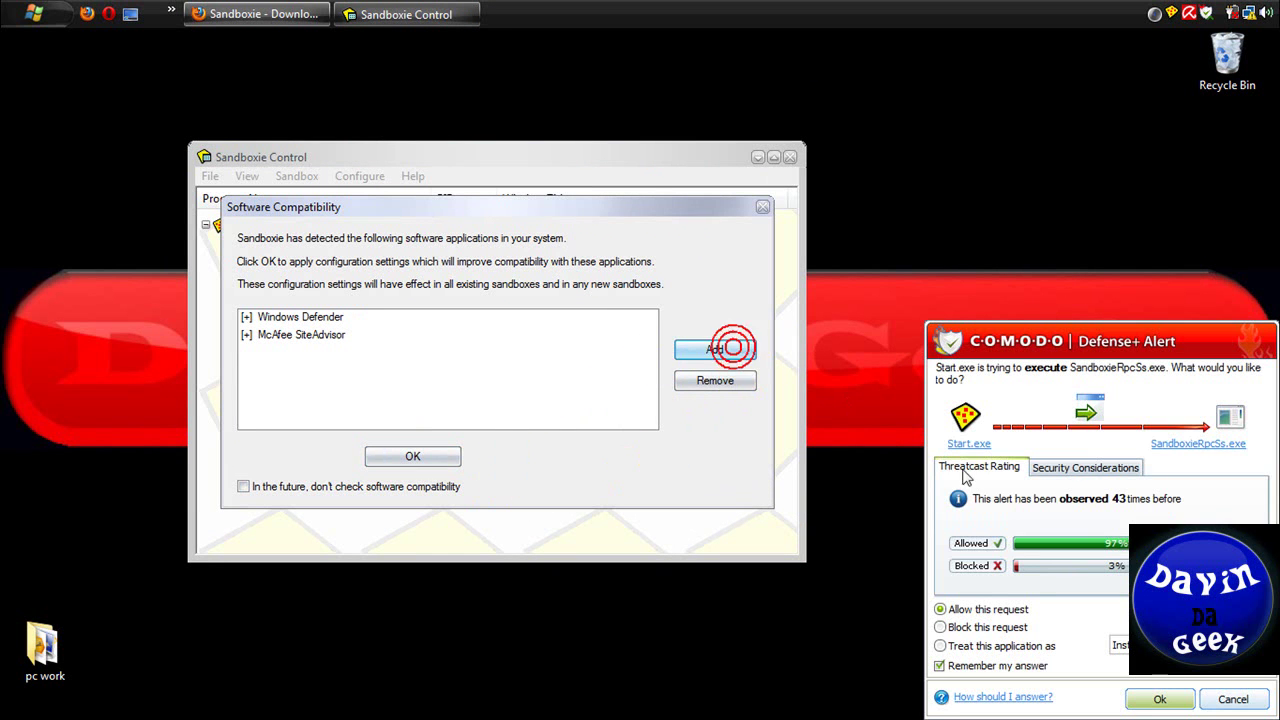
{"action": "left_click", "coordinate": [1157, 697]}
{"action": "left_click", "coordinate": [449, 453]}
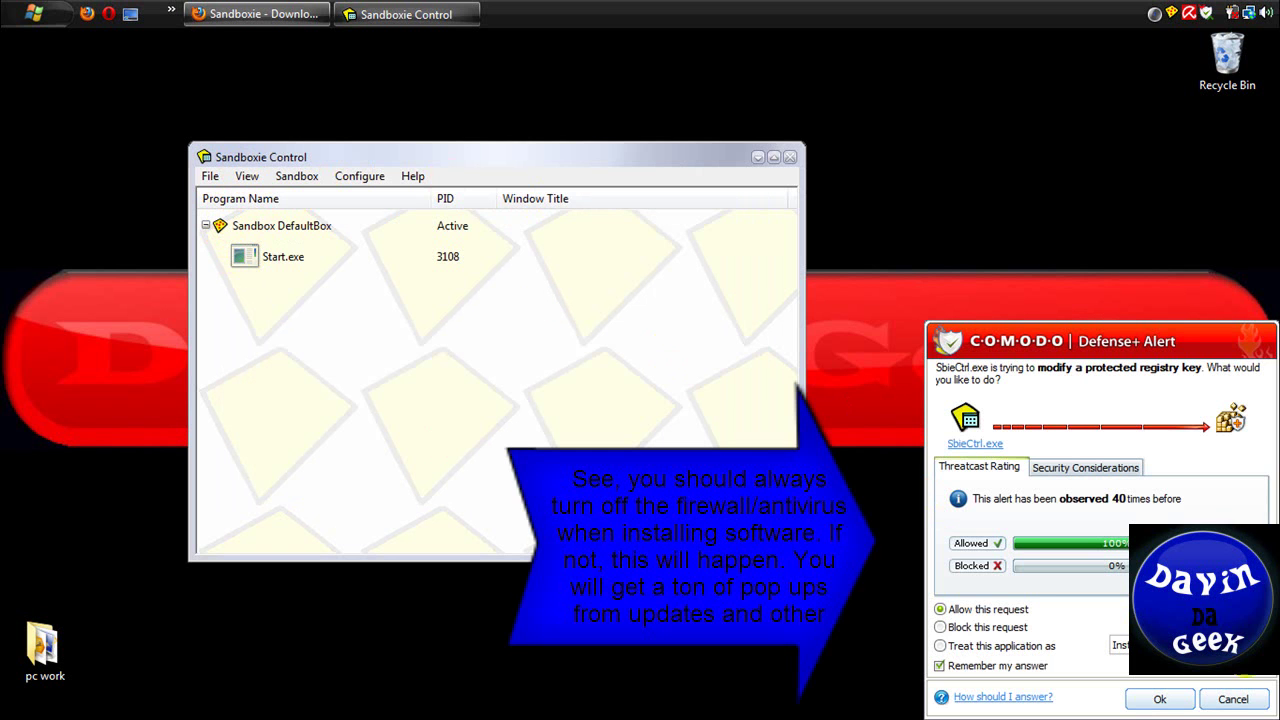
{"action": "left_click", "coordinate": [1170, 700]}
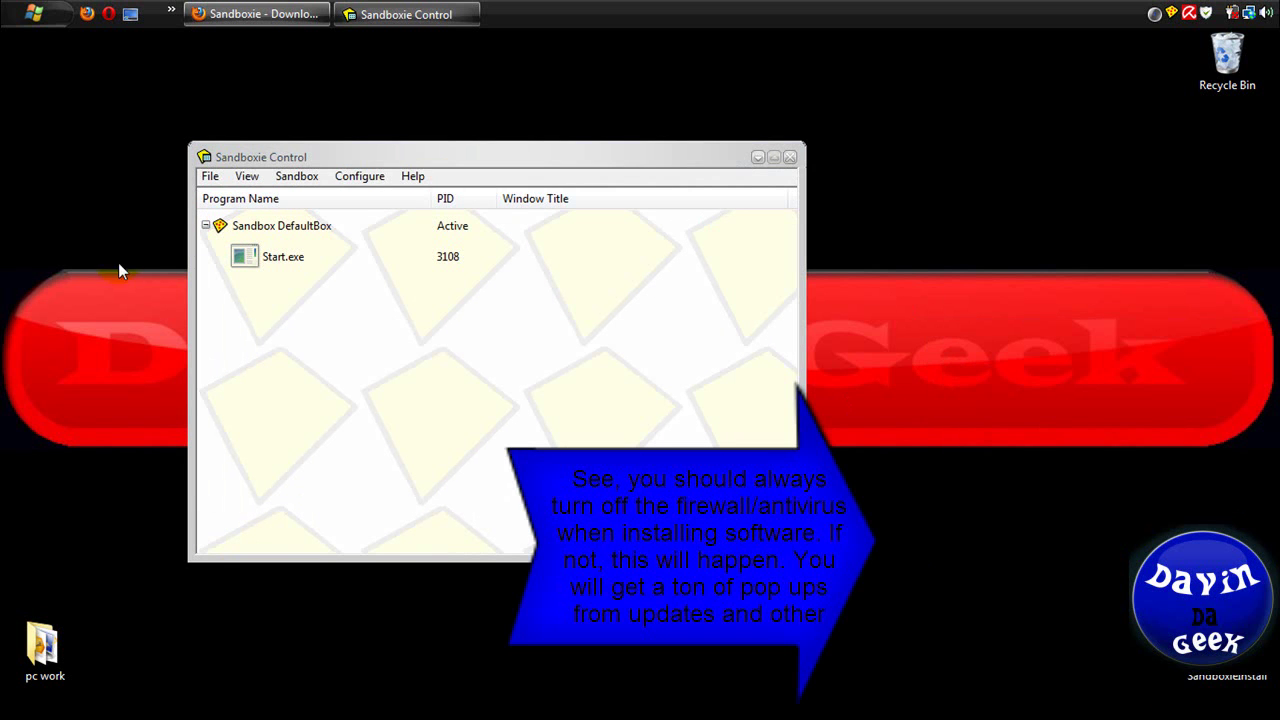
- Close the Sandboxie welcome window and allow SandboxieRpcSs.exe to execute SandboxieDcomLaunch.exe in the COMODO alert
{"action": "left_click_drag", "start_coordinate": [253, 165], "coordinate": [392, 140]}
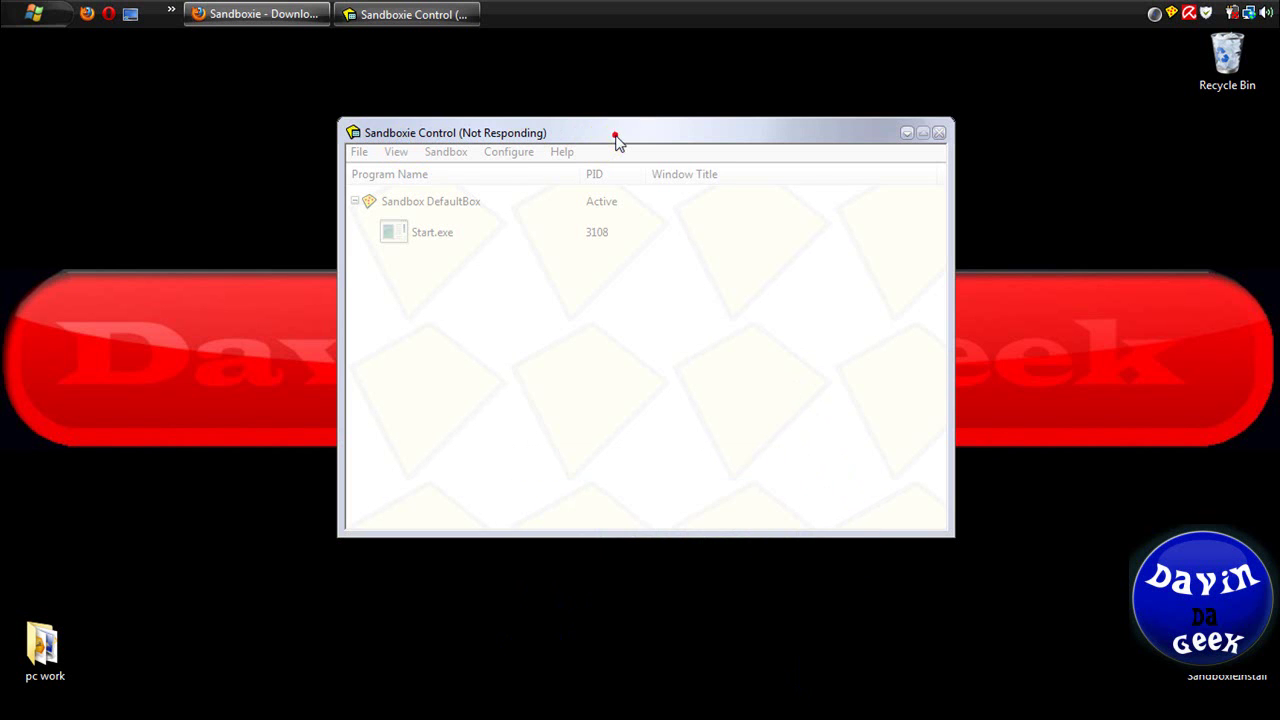
{"action": "left_click_drag", "start_coordinate": [615, 135], "coordinate": [596, 120]}
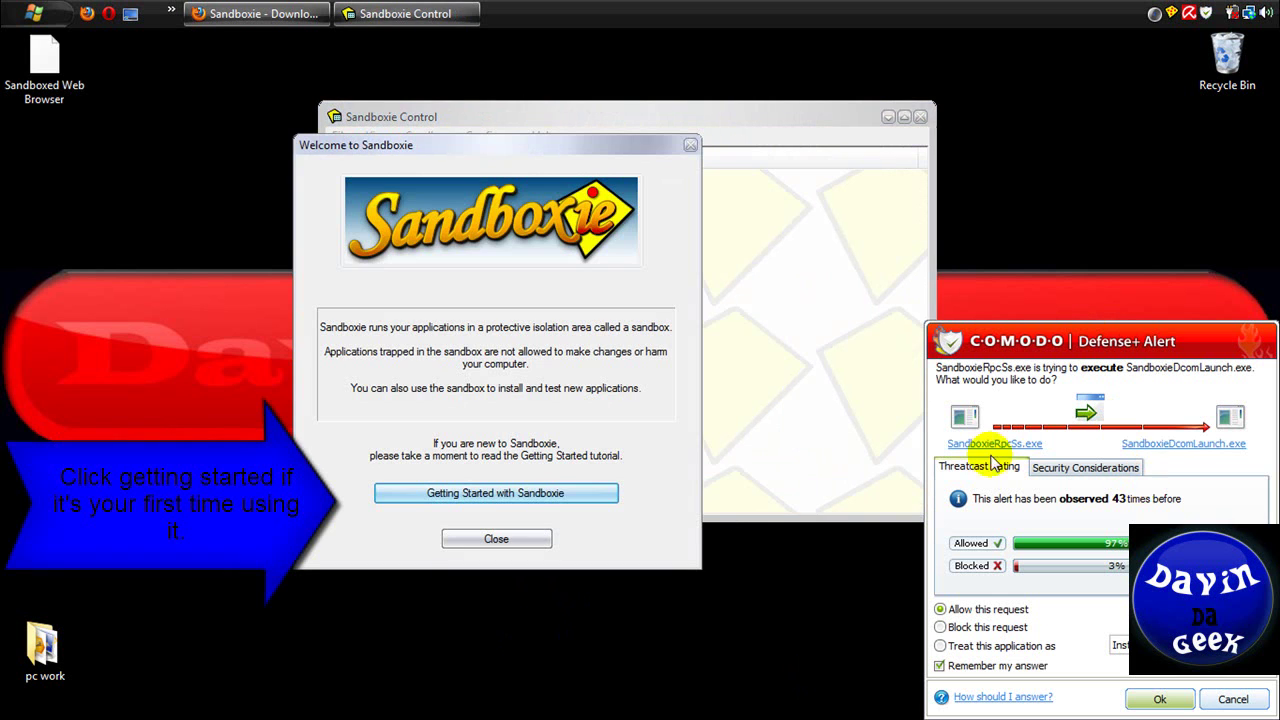
{"action": "left_click", "coordinate": [523, 532]}
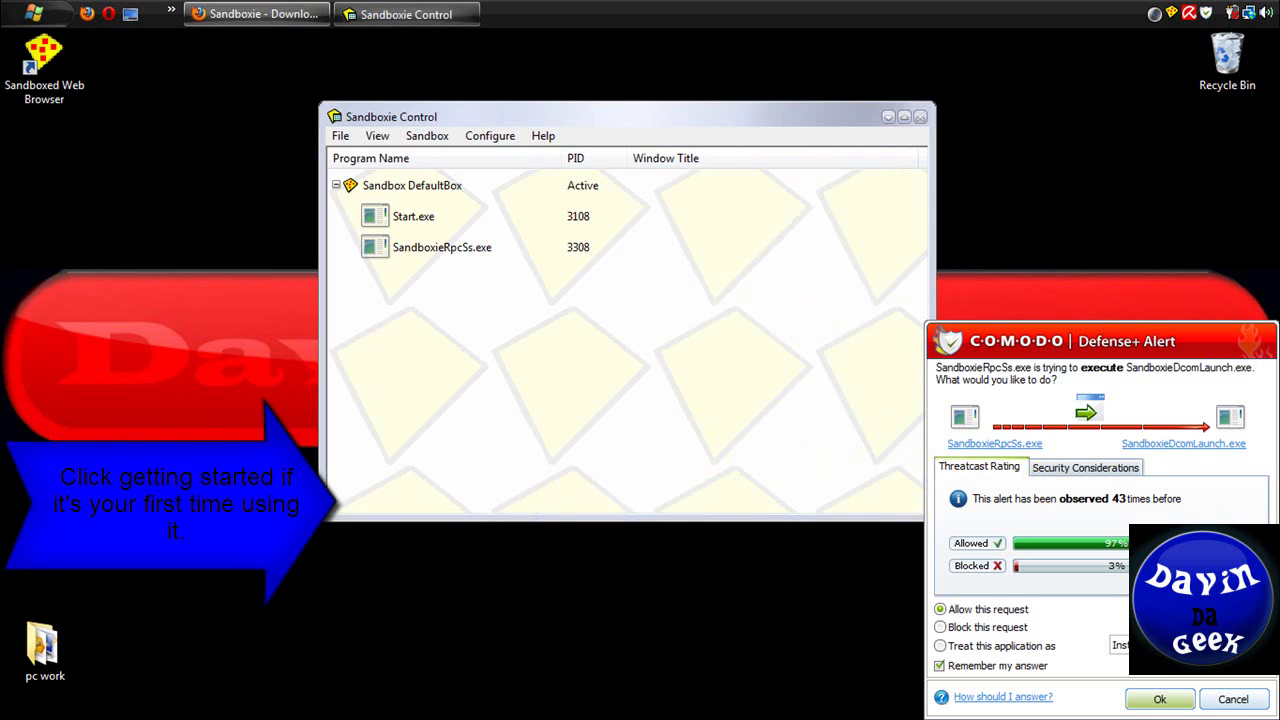
{"action": "left_click", "coordinate": [1166, 698]}
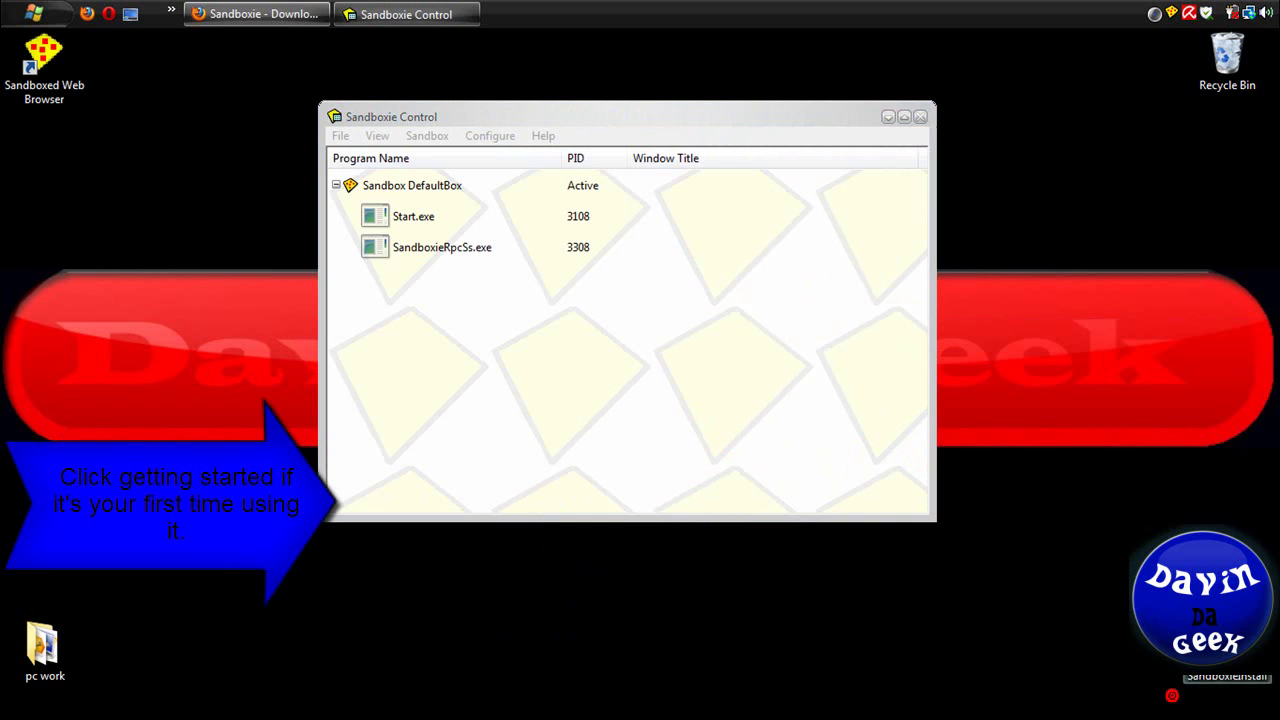